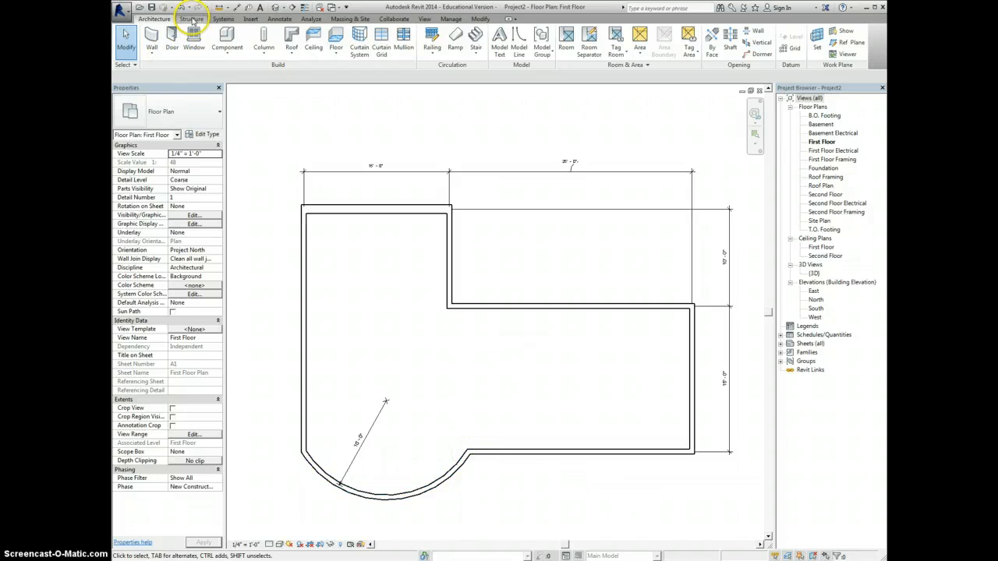
# - Align the curved wall's junction with the lower horizontal wall to the centerline of the short vertical wall, dismissing the save reminder
pyautogui.click(444, 474)
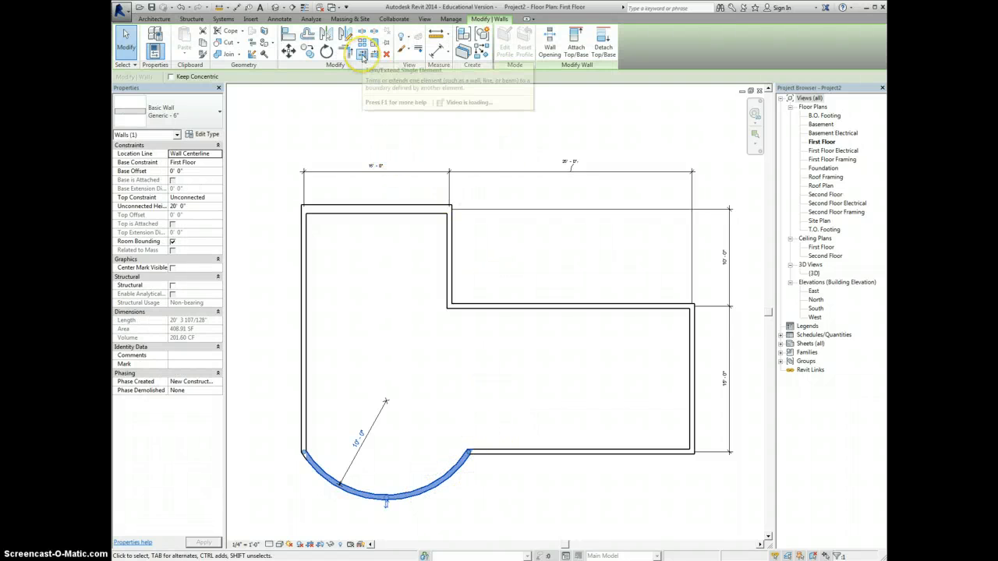
pyautogui.click(288, 37)
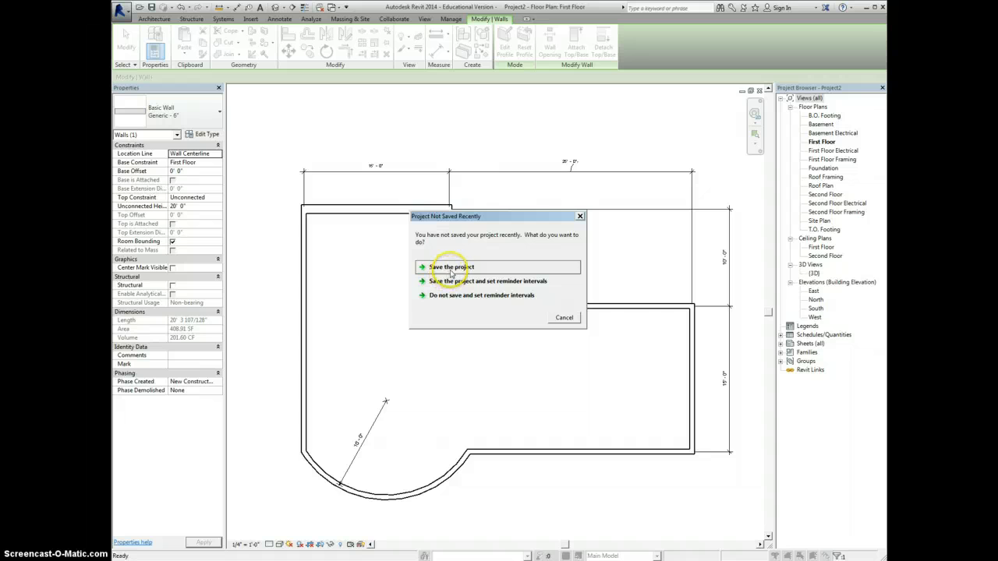
pyautogui.click(580, 217)
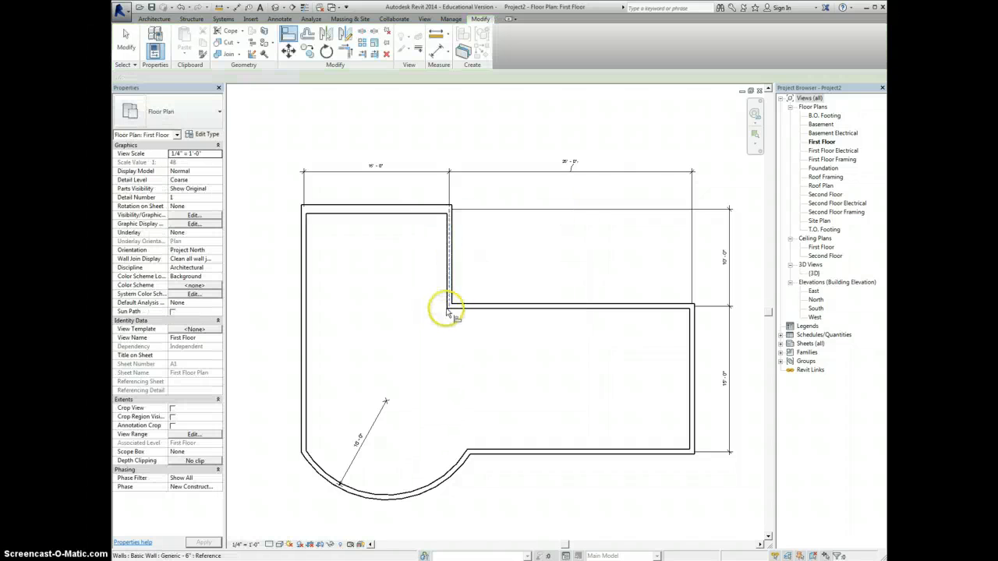
pyautogui.click(449, 310)
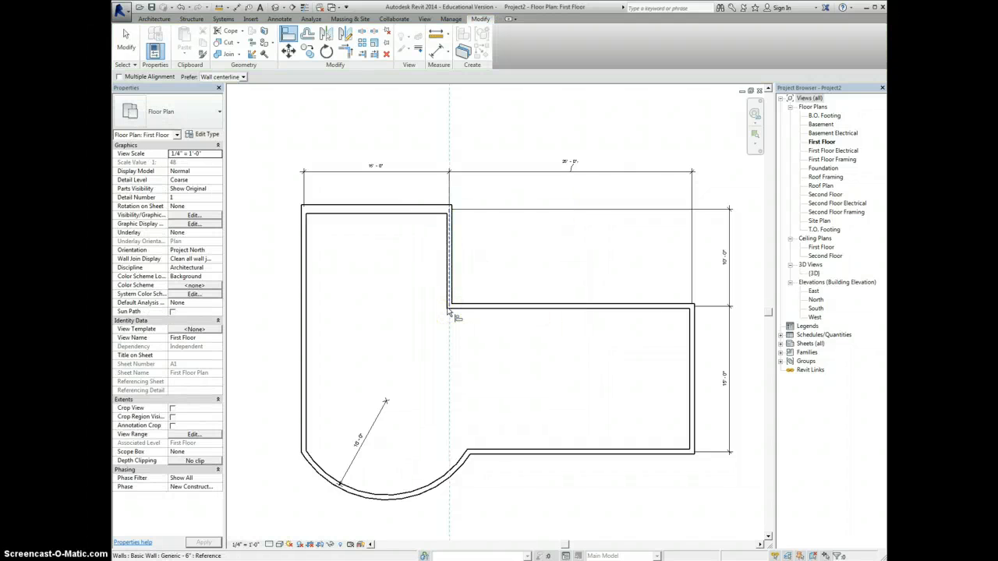
pyautogui.click(468, 456)
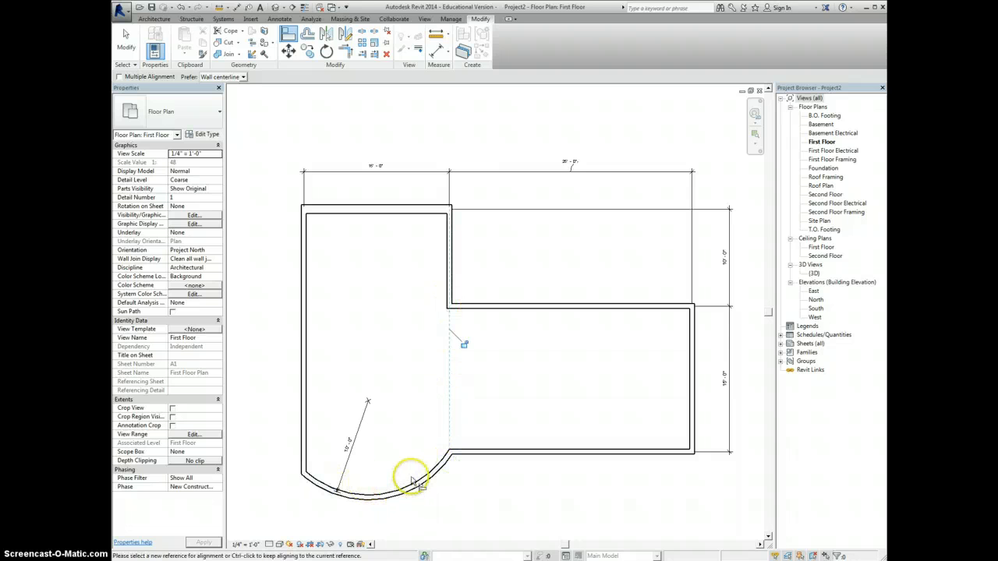
# - Try to align the junction of the long vertical outer wall and the curved wall with the lower horizontal wall
pyautogui.click(466, 458)
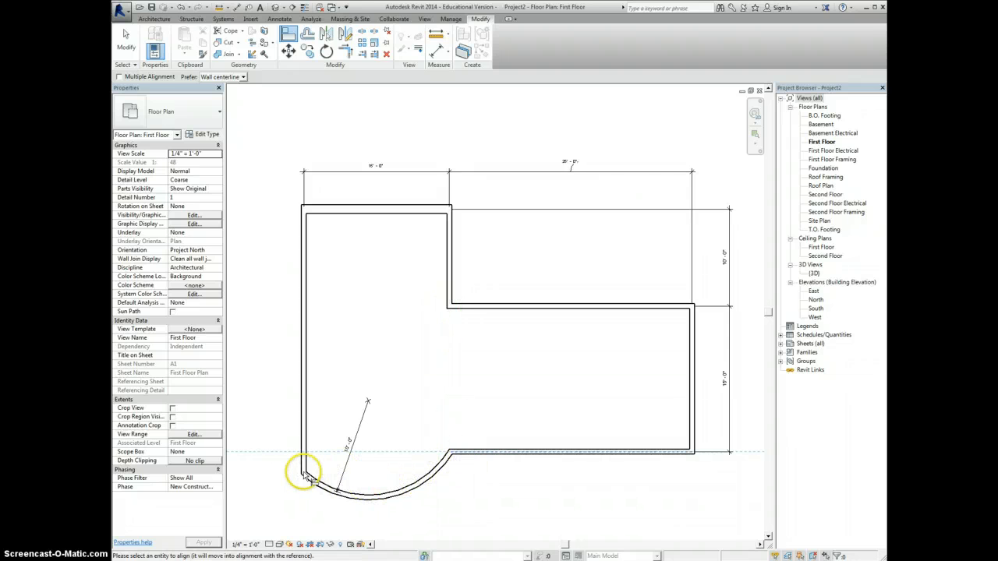
pyautogui.click(305, 476)
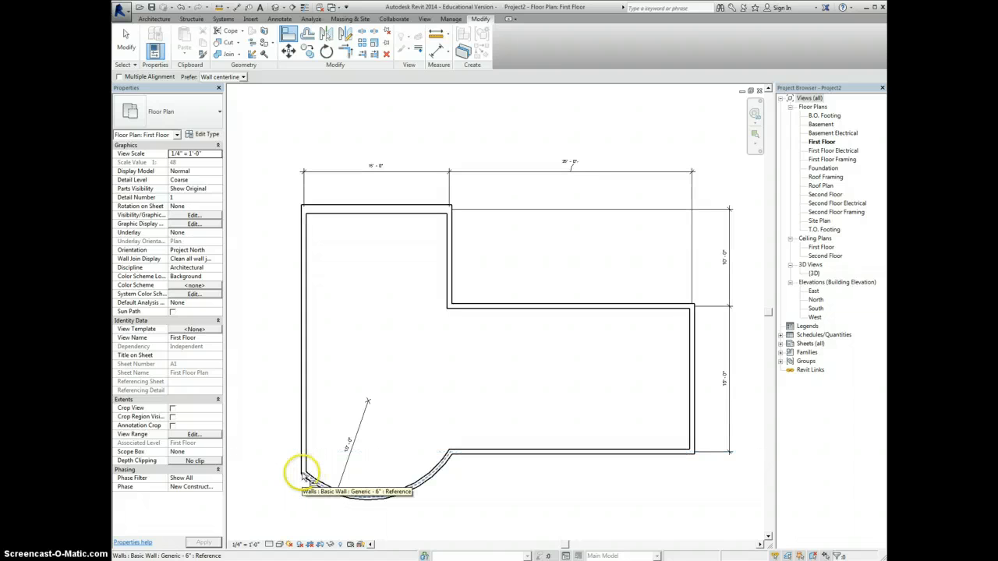
pyautogui.click(303, 472)
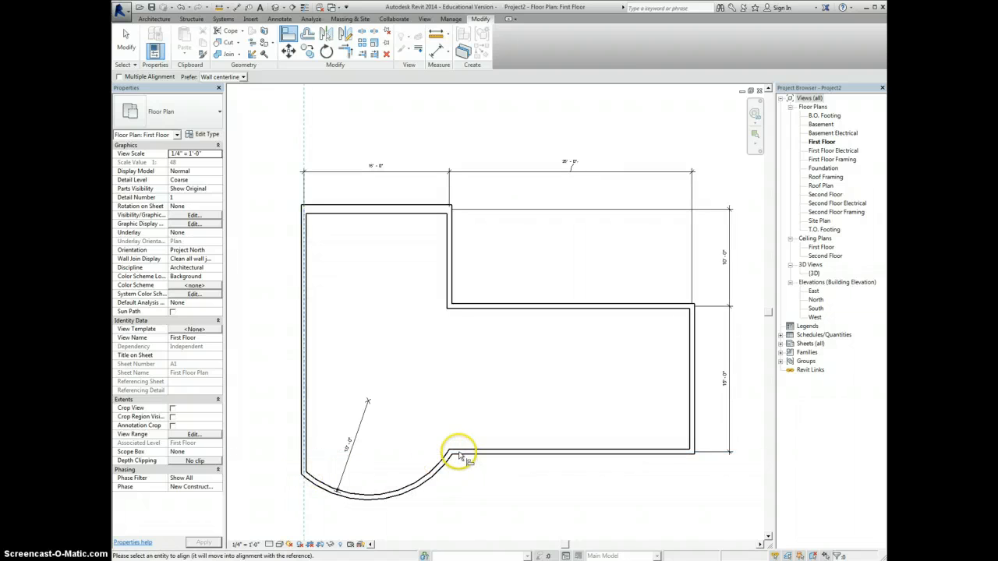
pyautogui.click(460, 457)
pyautogui.rightClick(333, 430)
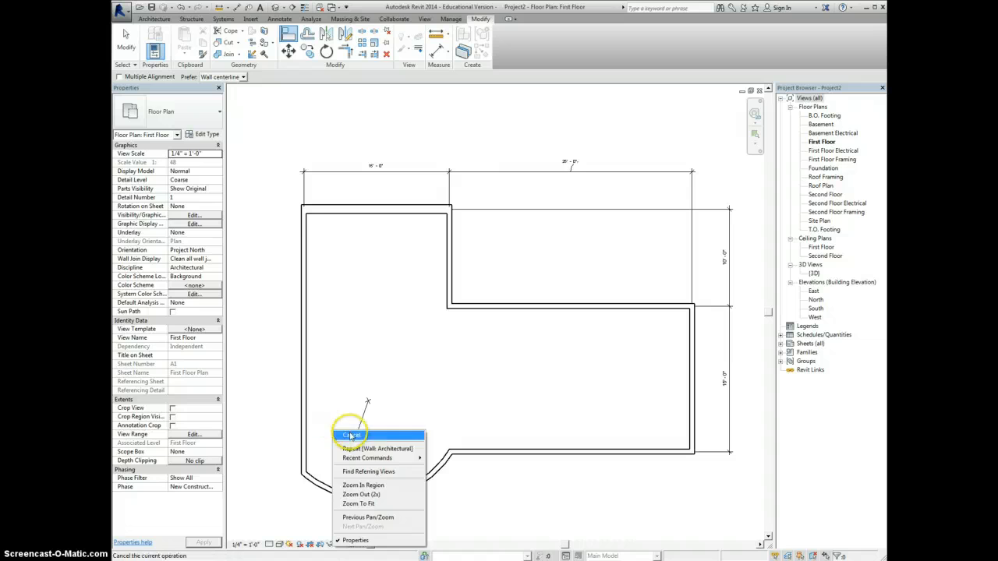
pyautogui.click(350, 435)
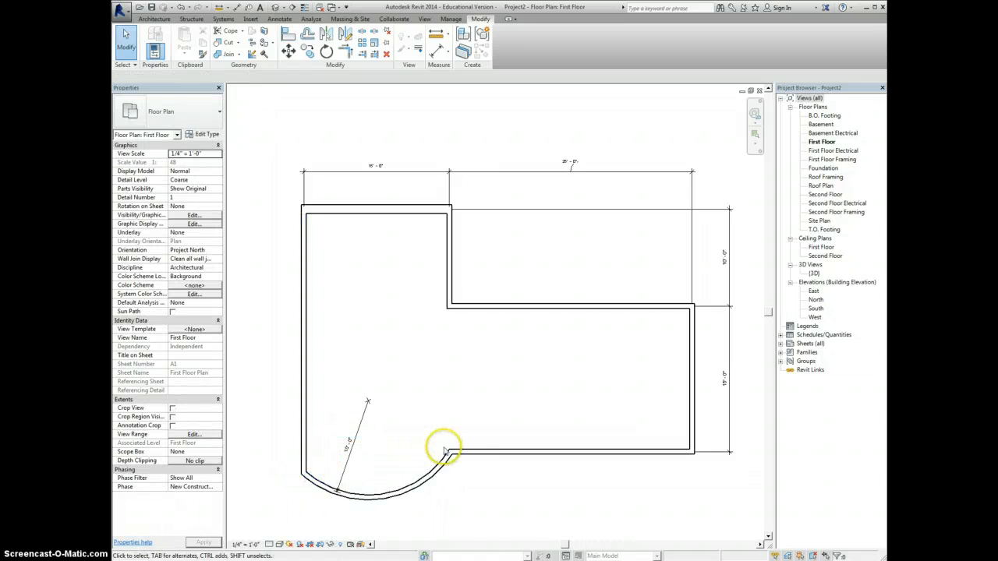
# - Shorten the long vertical outer wall so its lower end lines up with the lower horizontal wall
pyautogui.click(470, 455)
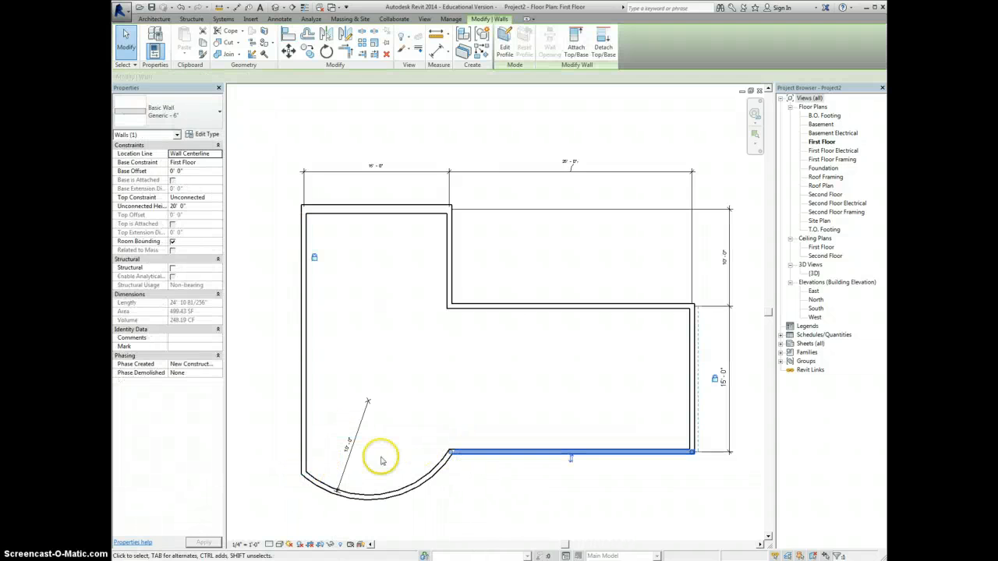
pyautogui.click(302, 467)
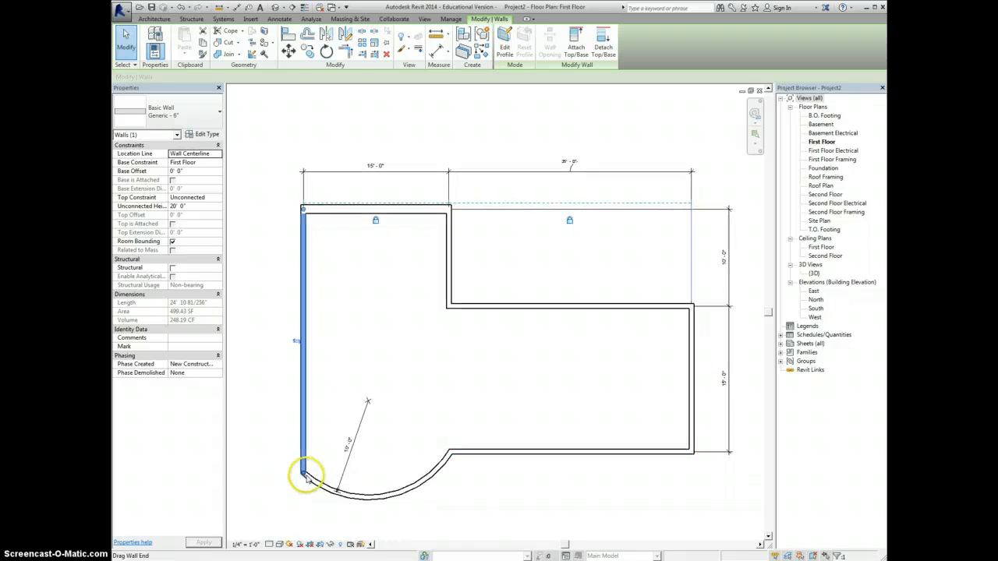
pyautogui.moveTo(303, 472)
pyautogui.mouseDown()
pyautogui.moveTo(303, 442)
pyautogui.moveTo(304, 455)
pyautogui.mouseUp()
pyautogui.click(305, 470)
pyautogui.click(312, 485)
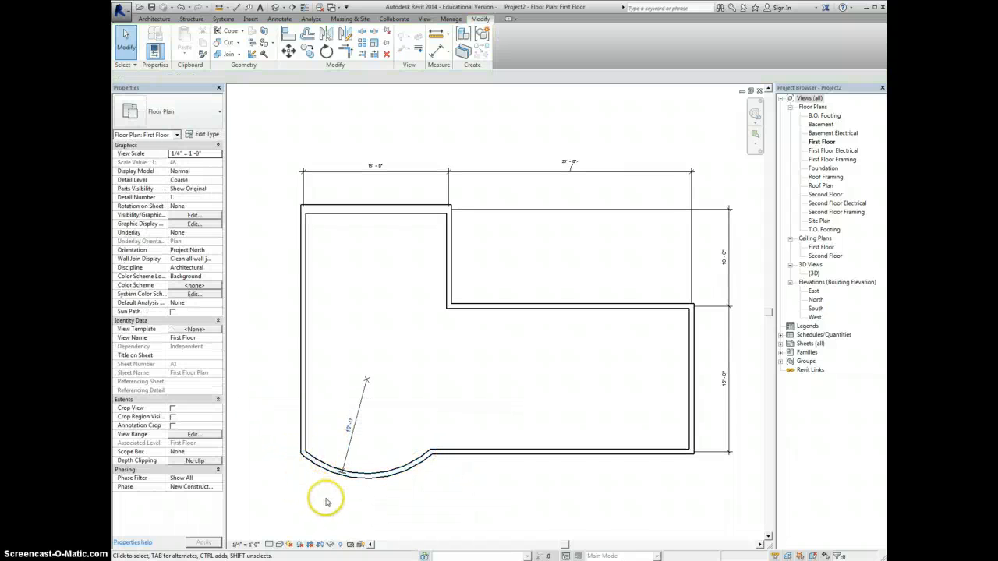
# - Move the lower horizontal wall's end at the curved wall into line with the short vertical wall above
pyautogui.click(428, 450)
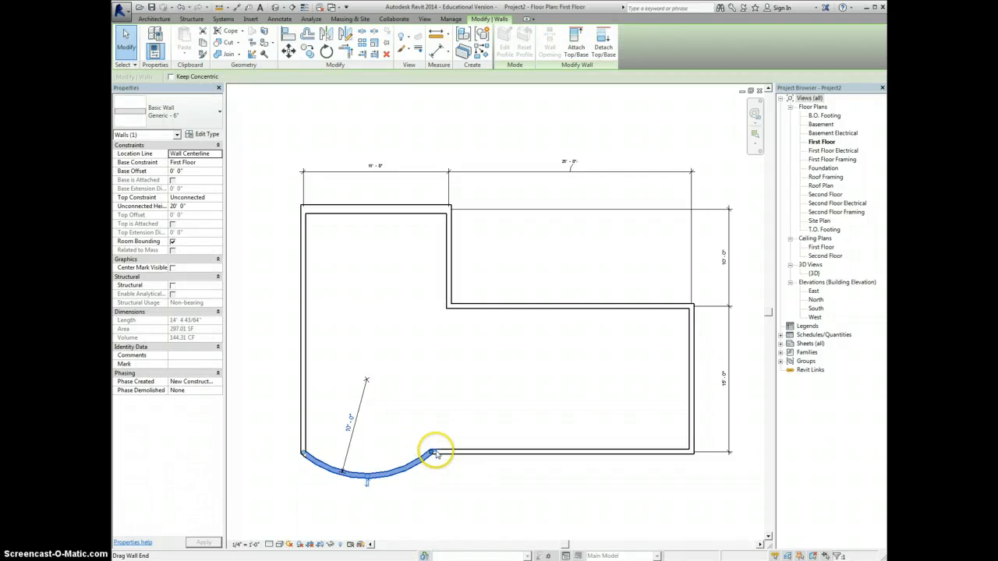
pyautogui.click(445, 455)
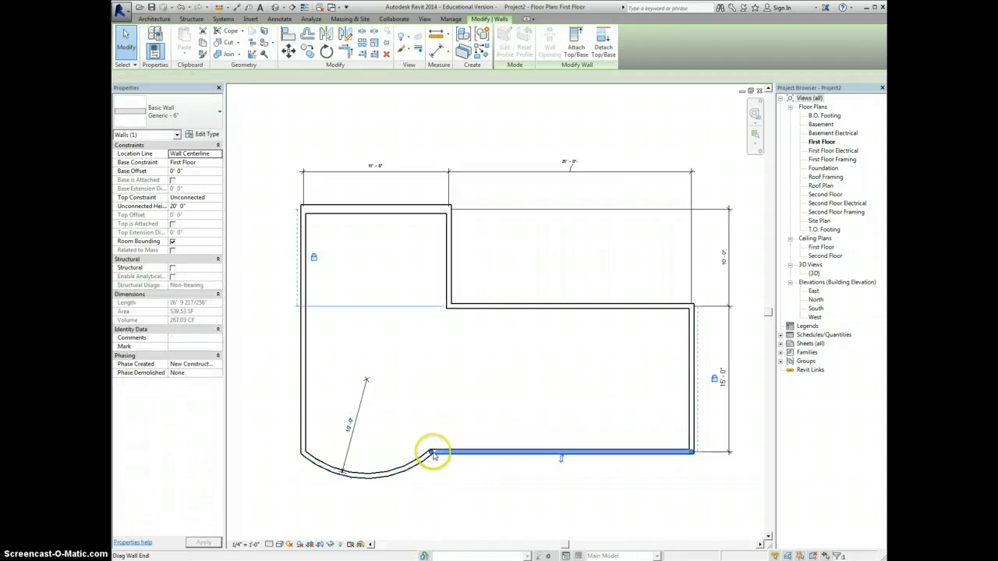
pyautogui.moveTo(432, 452); pyautogui.dragTo(460, 464)
pyautogui.click(439, 454)
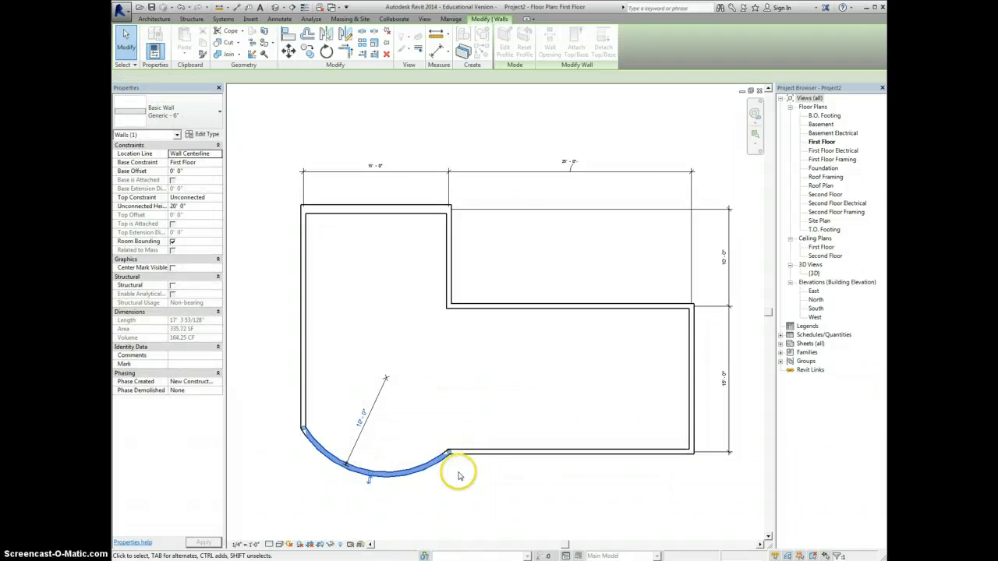
pyautogui.click(454, 472)
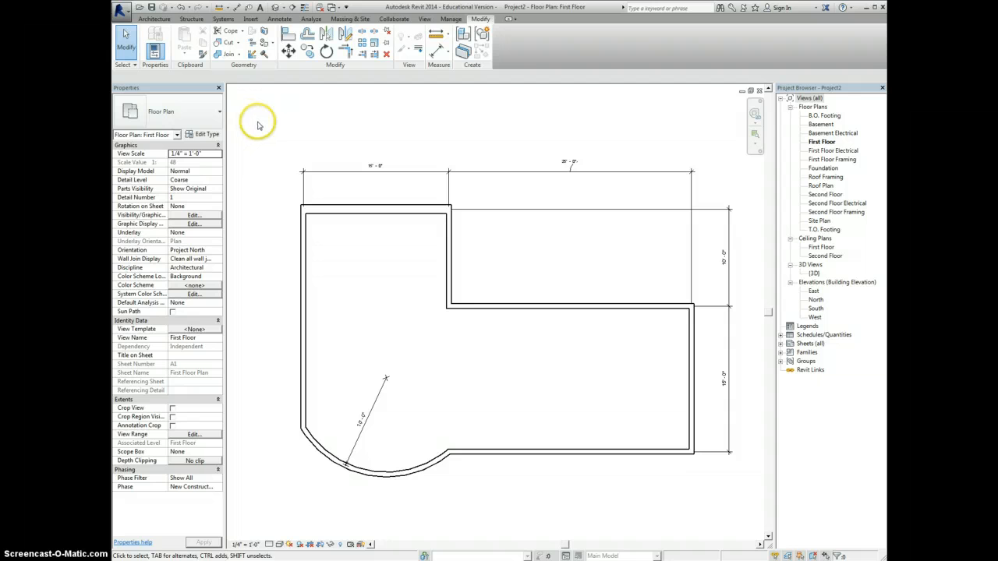
# - Place a Sliding-Closet 72" x 84" door in the short vertical wall, 4' 6" from its upper corner
pyautogui.click(154, 19)
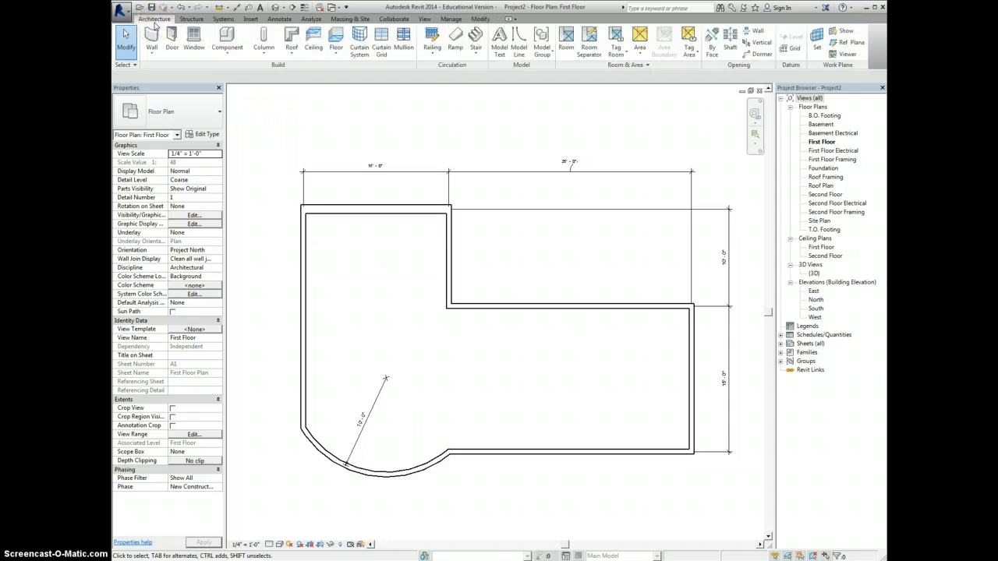
pyautogui.click(170, 36)
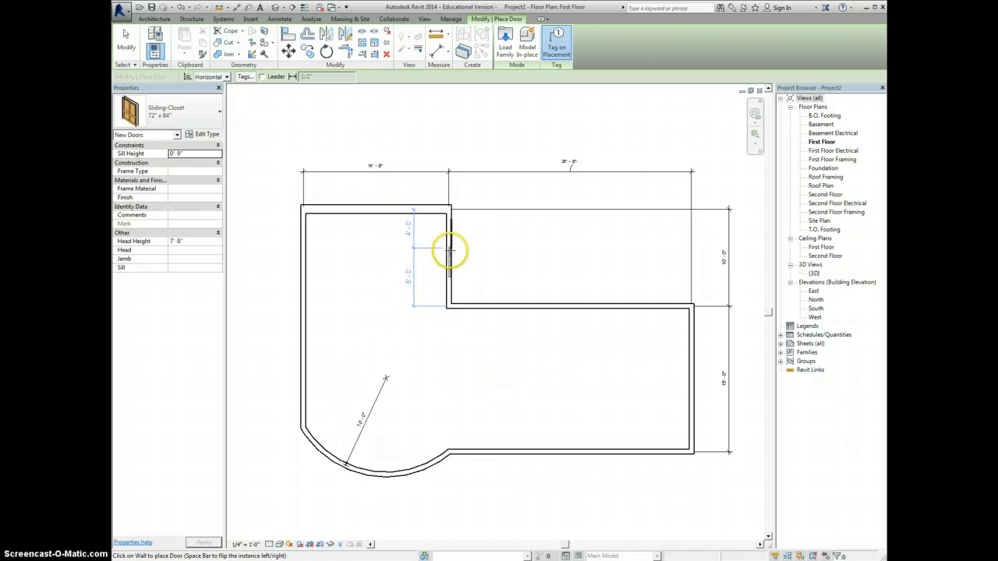
pyautogui.click(449, 252)
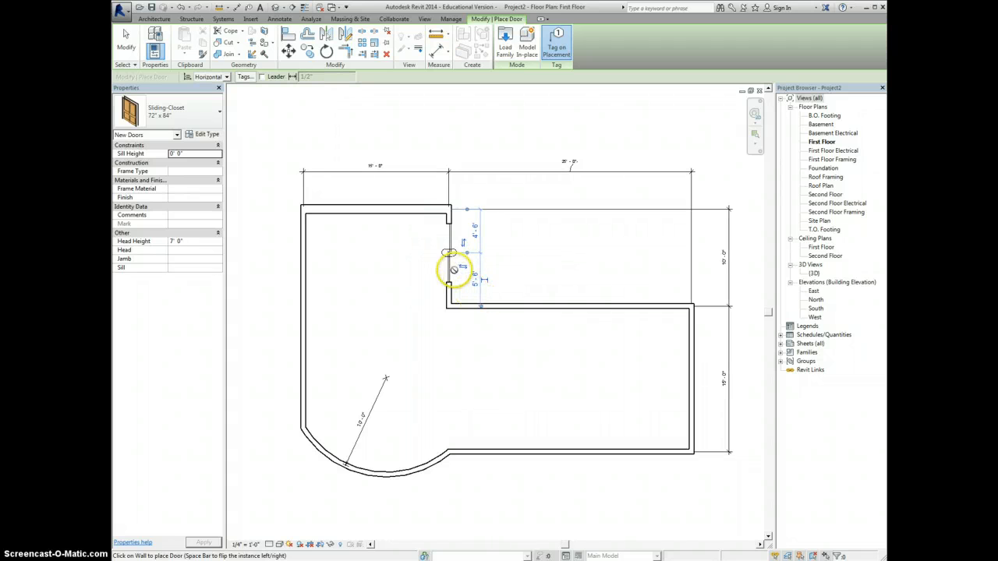
pyautogui.rightClick(390, 268)
pyautogui.click(406, 273)
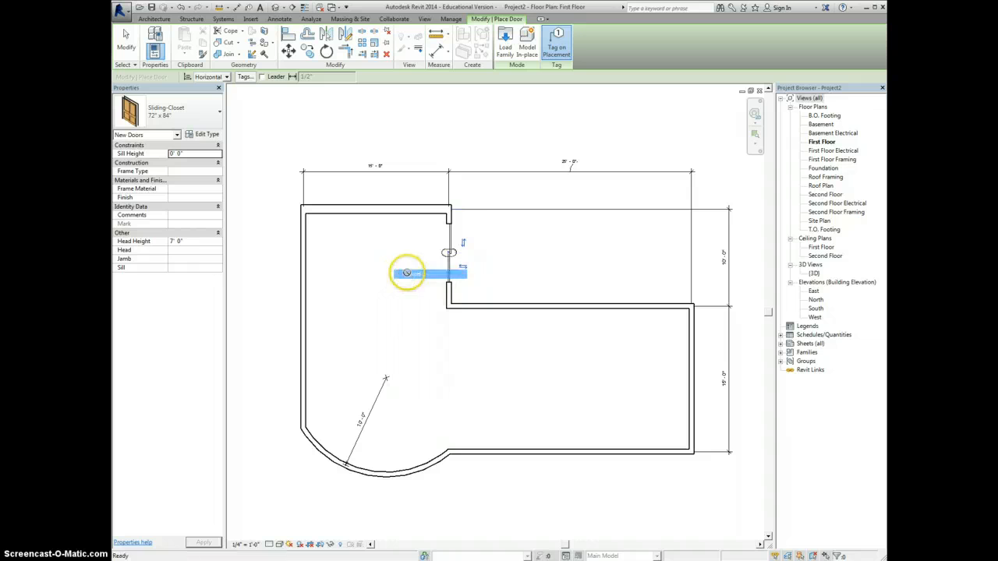
pyautogui.rightClick(413, 263)
pyautogui.click(449, 271)
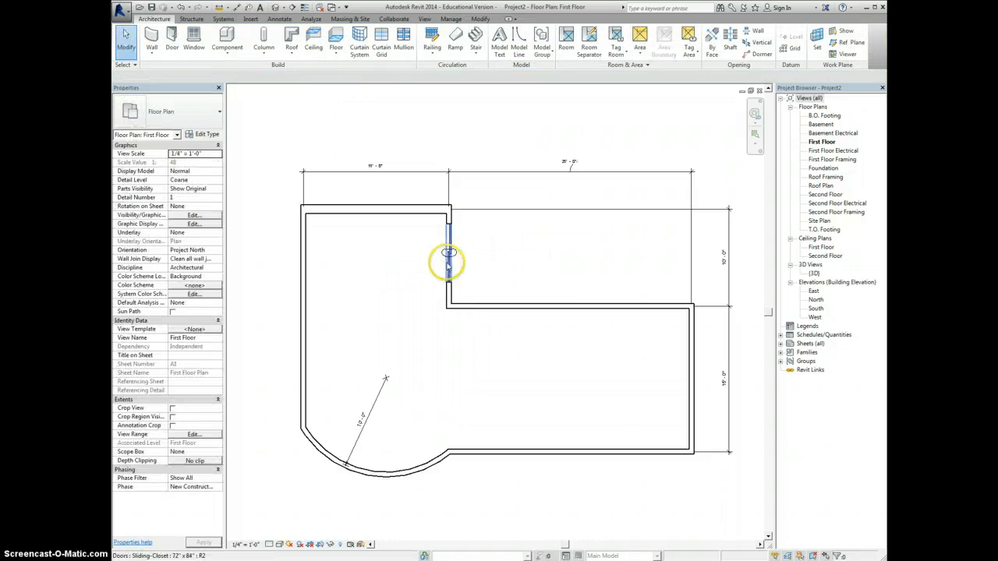
# - Change the placed sliding closet door's type to Double-Glass 1, 72" x 78"
pyautogui.click(449, 265)
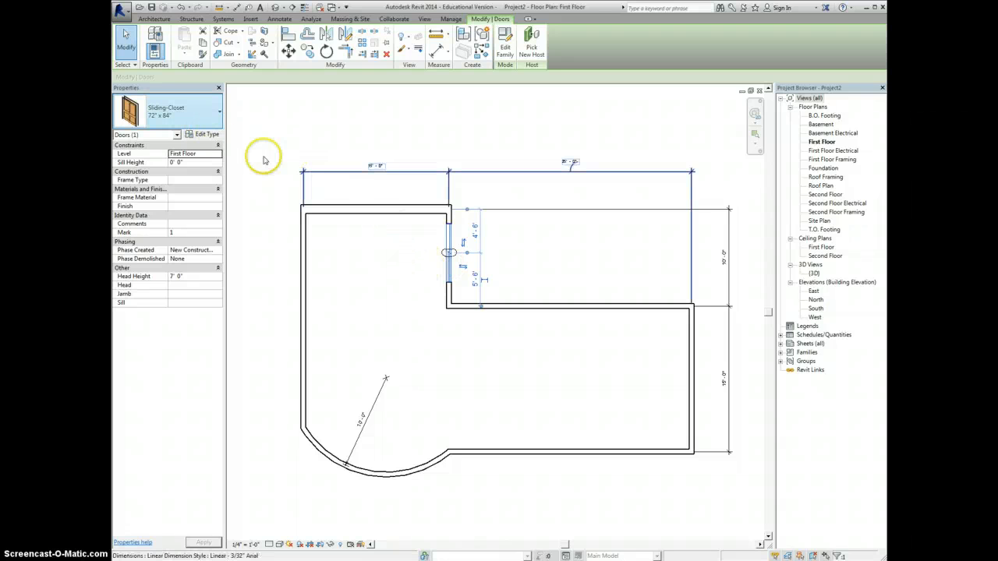
pyautogui.click(197, 113)
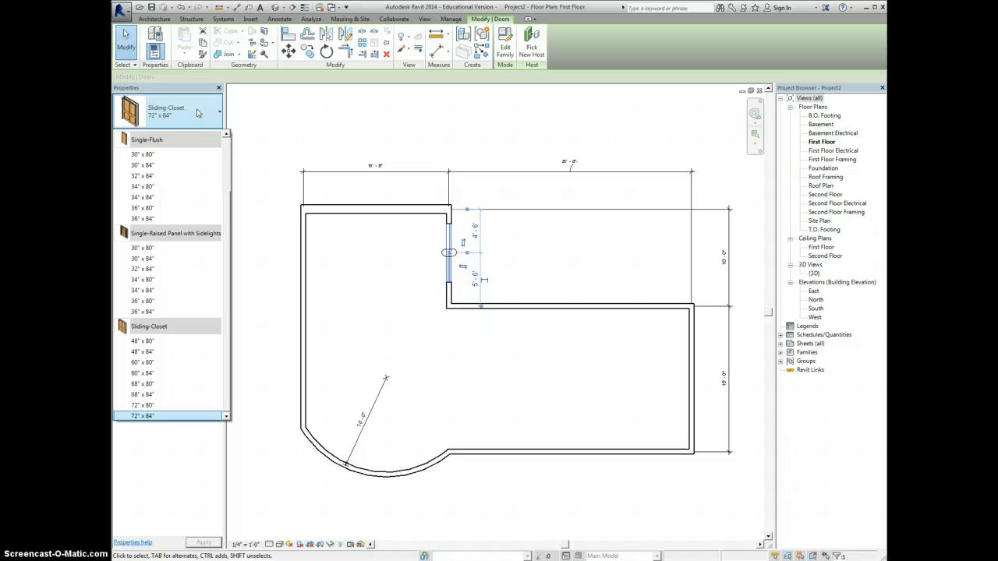
pyautogui.scroll(2, 183, 214)
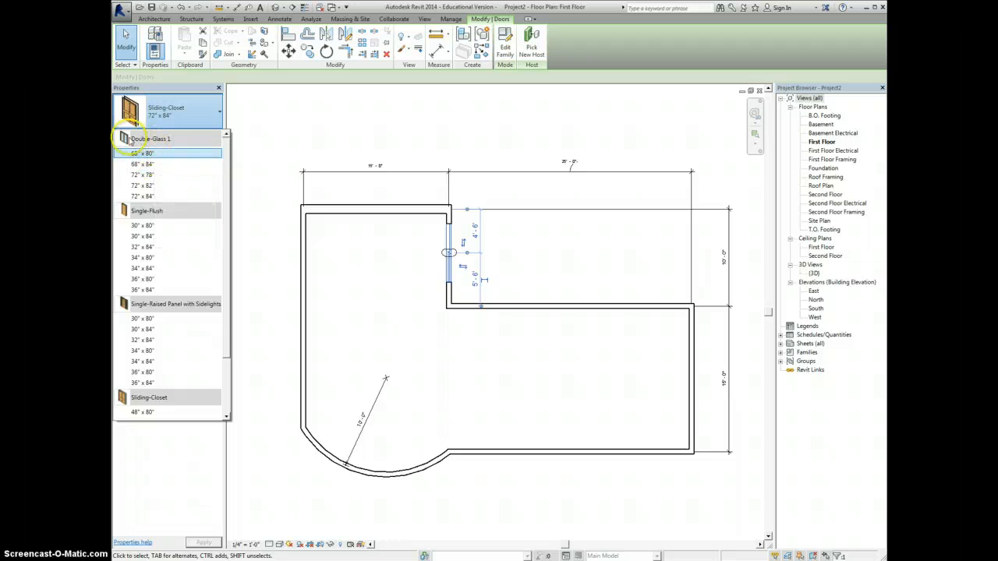
pyautogui.click(151, 178)
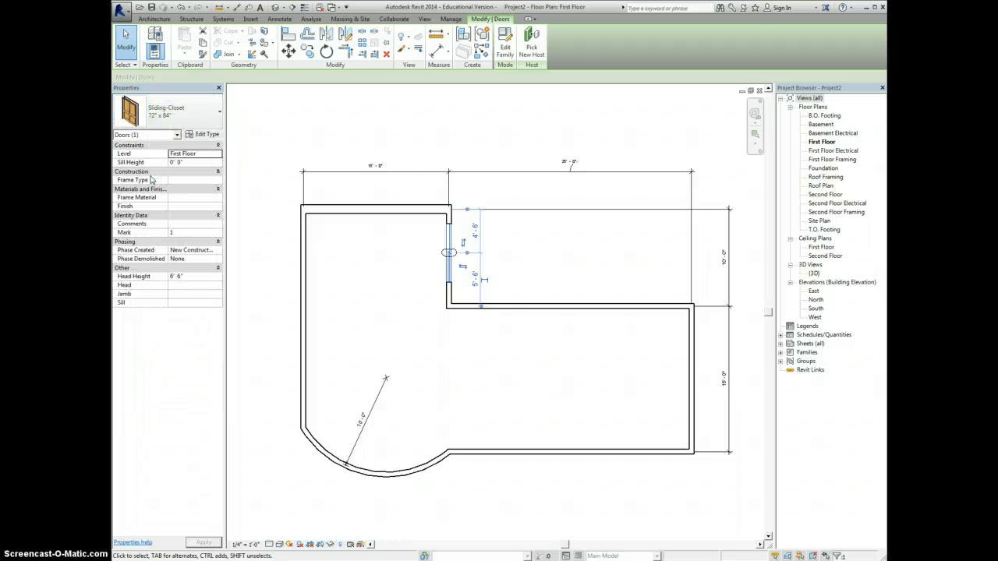
# - Flip the double glass door's swing to the inside of the building and back to the outside
pyautogui.click(453, 231)
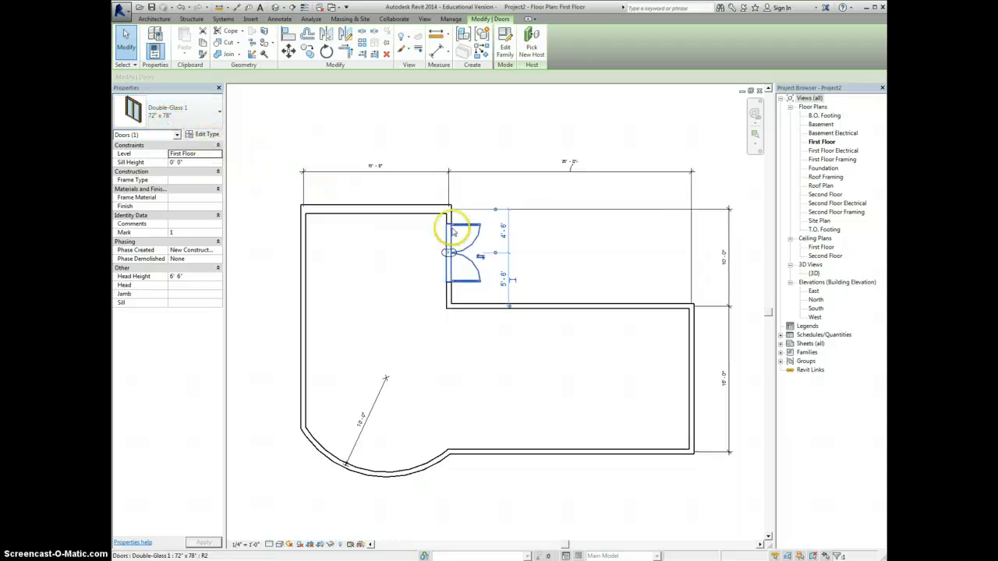
pyautogui.click(482, 257)
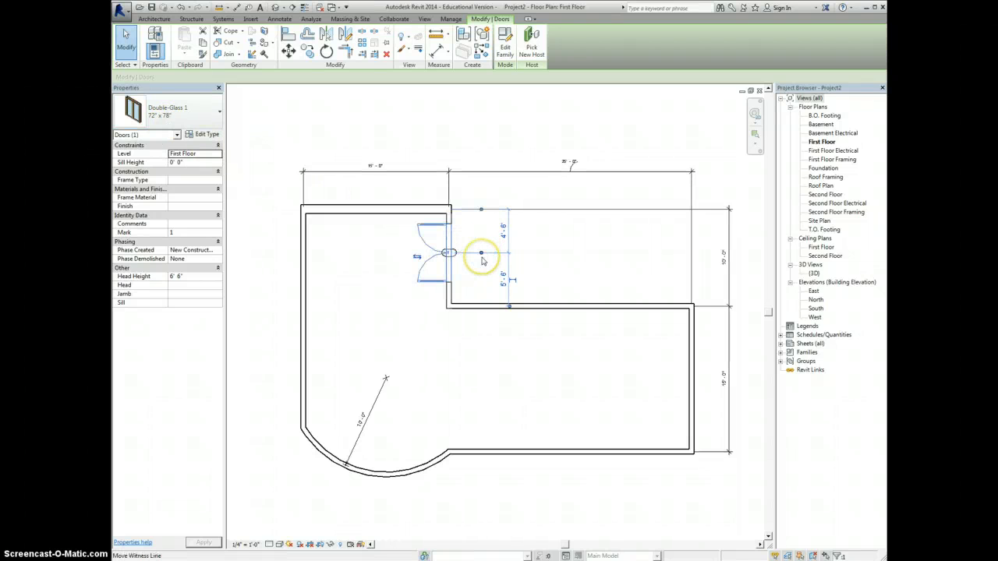
pyautogui.click(418, 259)
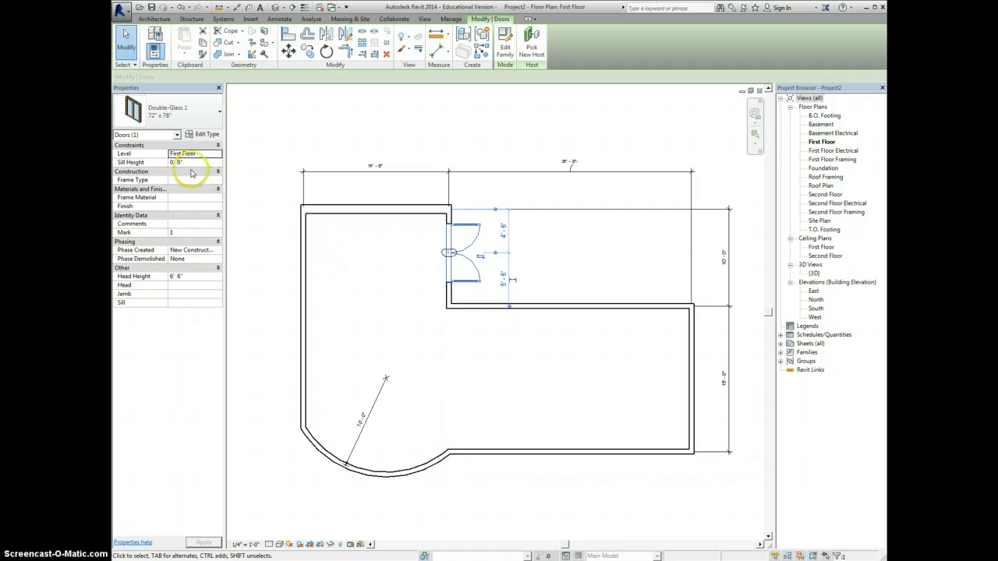
# - Change the door's type to Single-Raised Panel with Sidelights, 36" x 80", and deselect the door
pyautogui.click(195, 115)
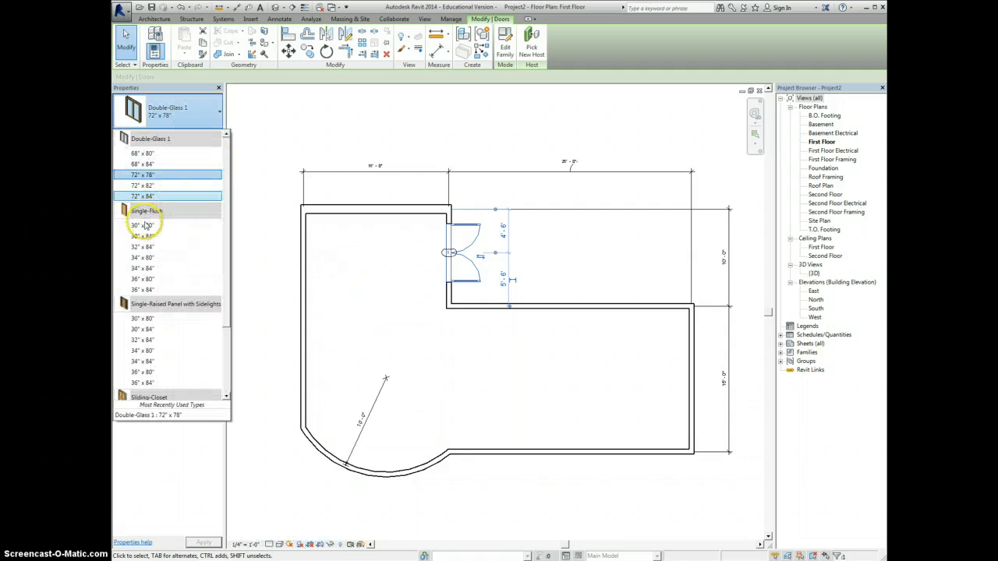
pyautogui.scroll(-2, 154, 234)
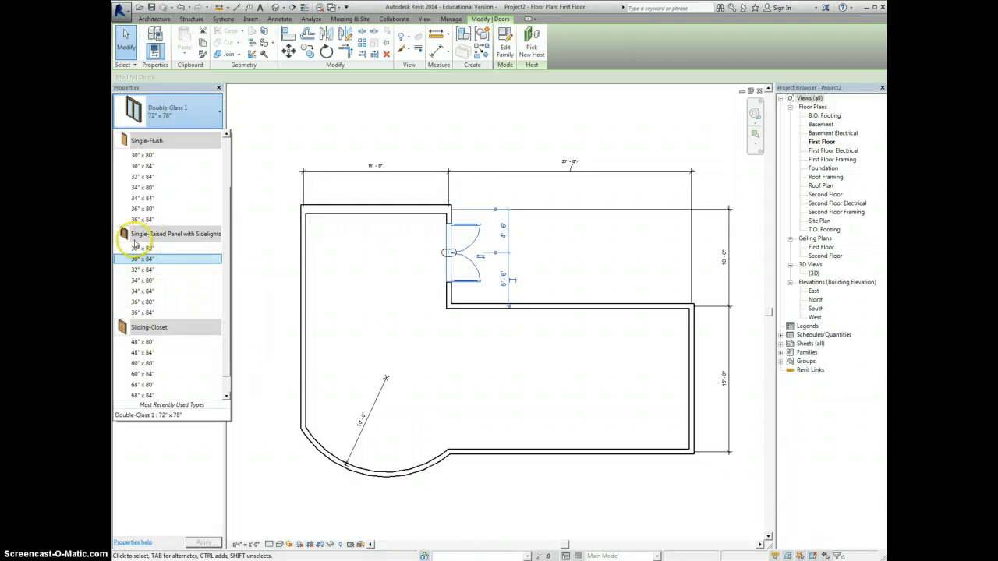
pyautogui.moveTo(138, 240)
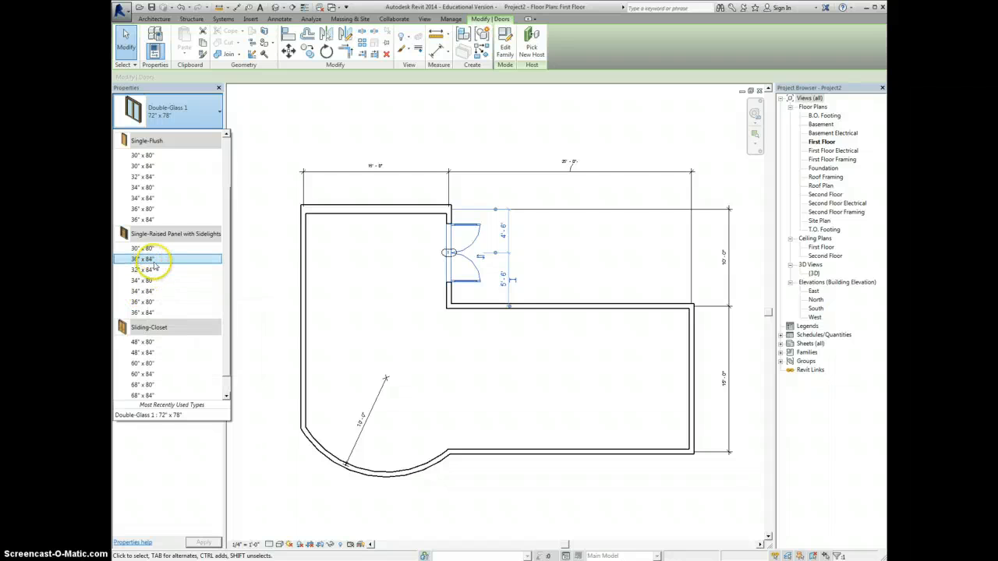
pyautogui.click(143, 304)
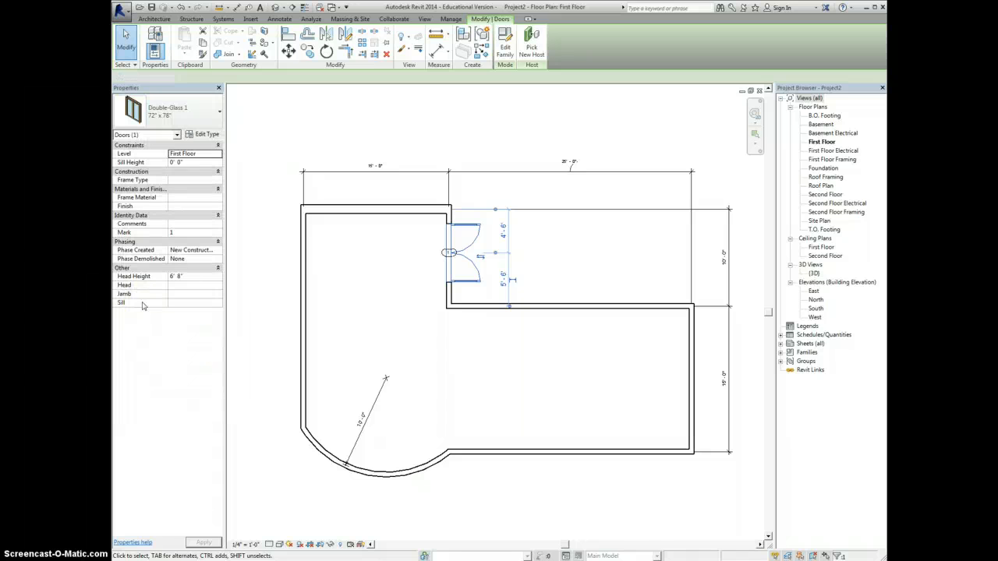
pyautogui.click(489, 458)
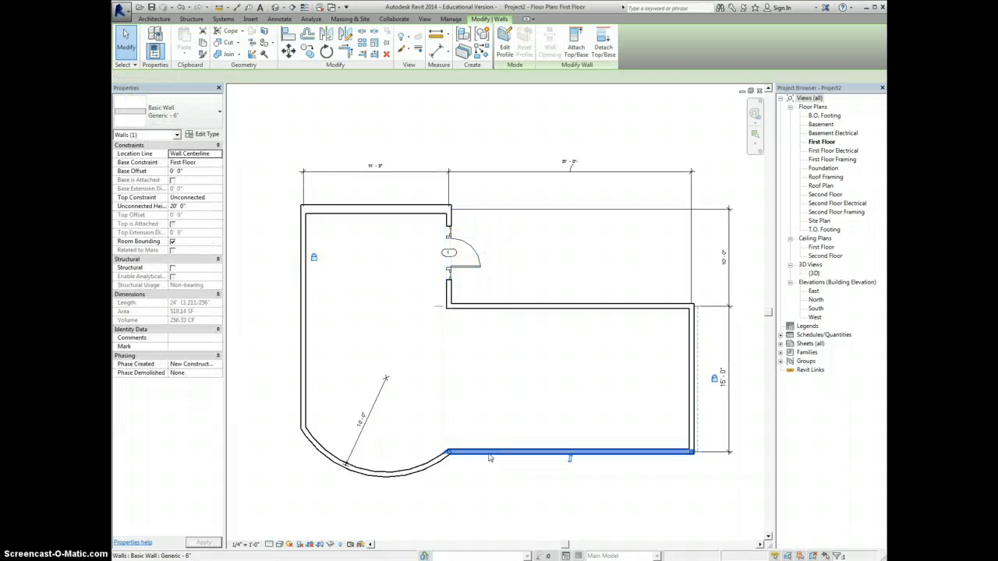
pyautogui.click(491, 456)
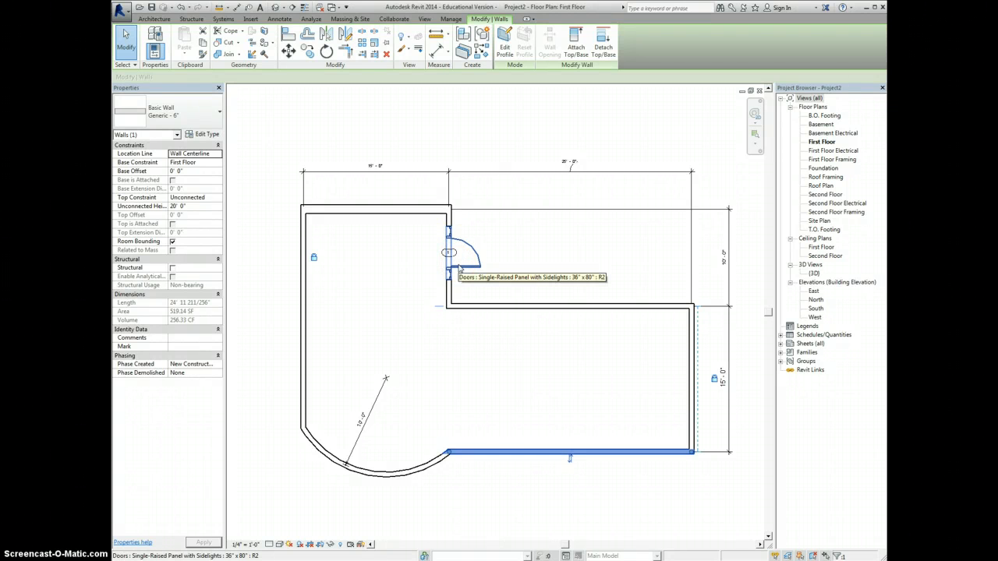
# - Undo the door type change and place a Single-Raised Panel with Sidelights 36" x 80" door in the lower horizontal wall, 3' 0" from the curved wall
pyautogui.click(238, 139)
pyautogui.click(181, 7)
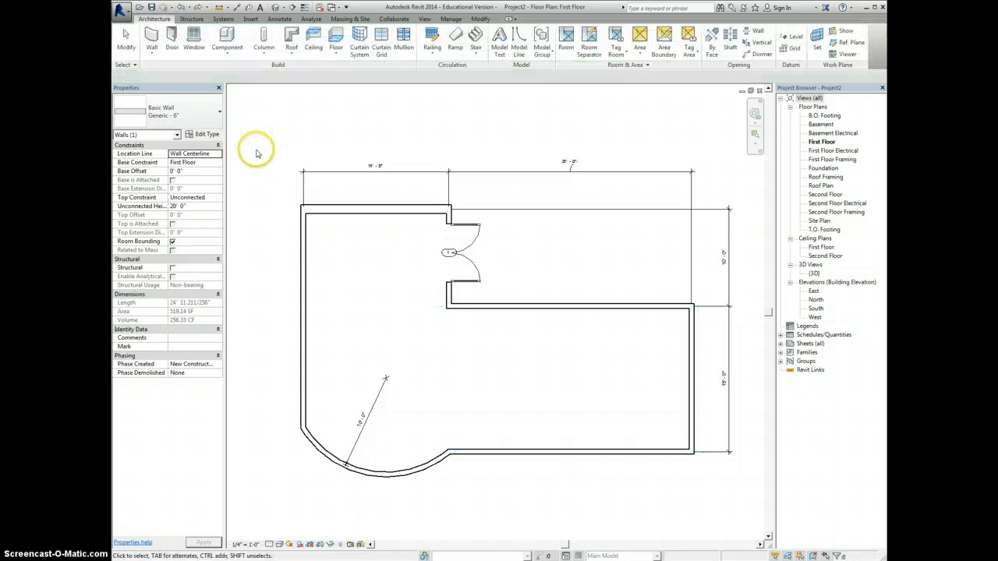
pyautogui.click(171, 36)
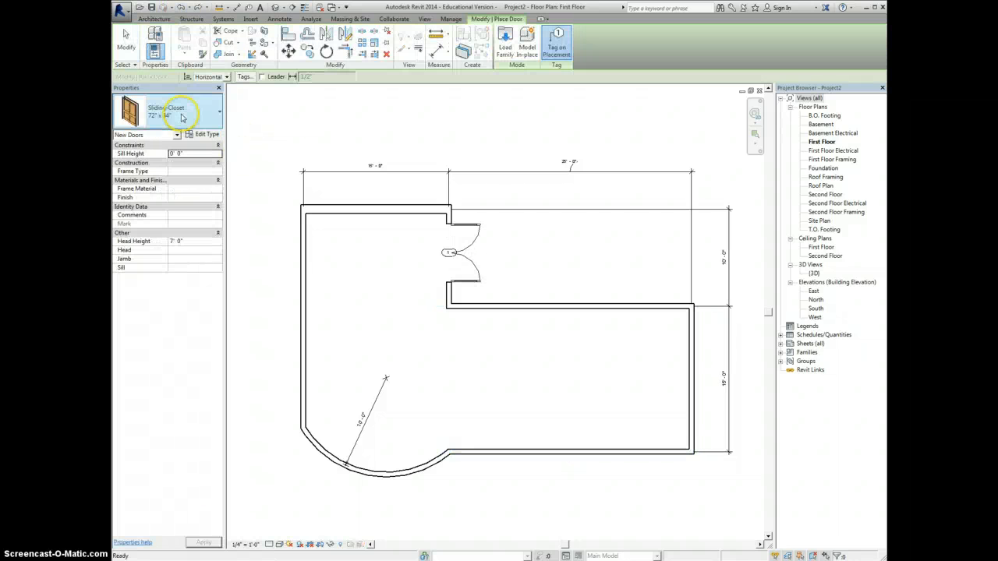
pyautogui.click(160, 115)
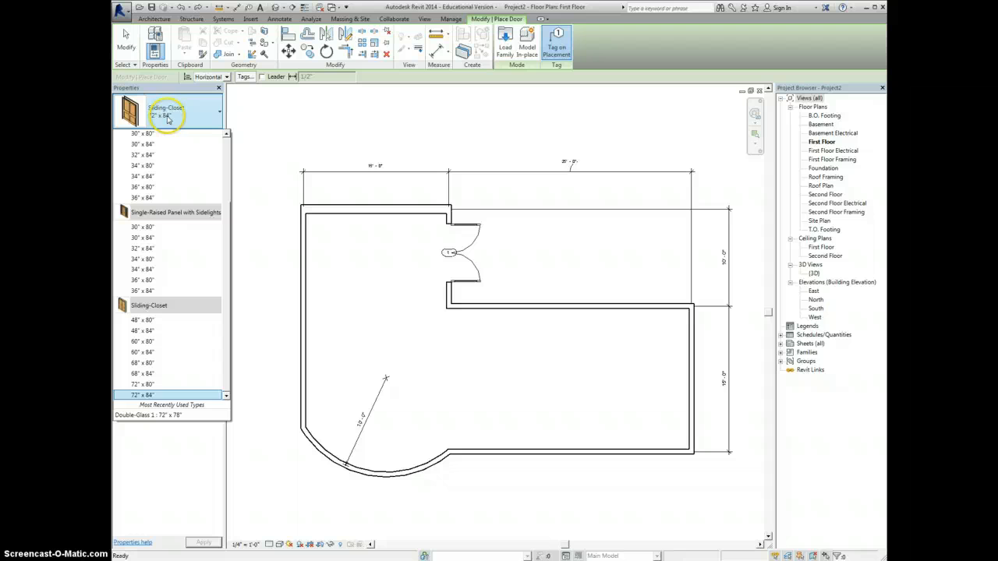
pyautogui.click(163, 284)
pyautogui.press('Escape')
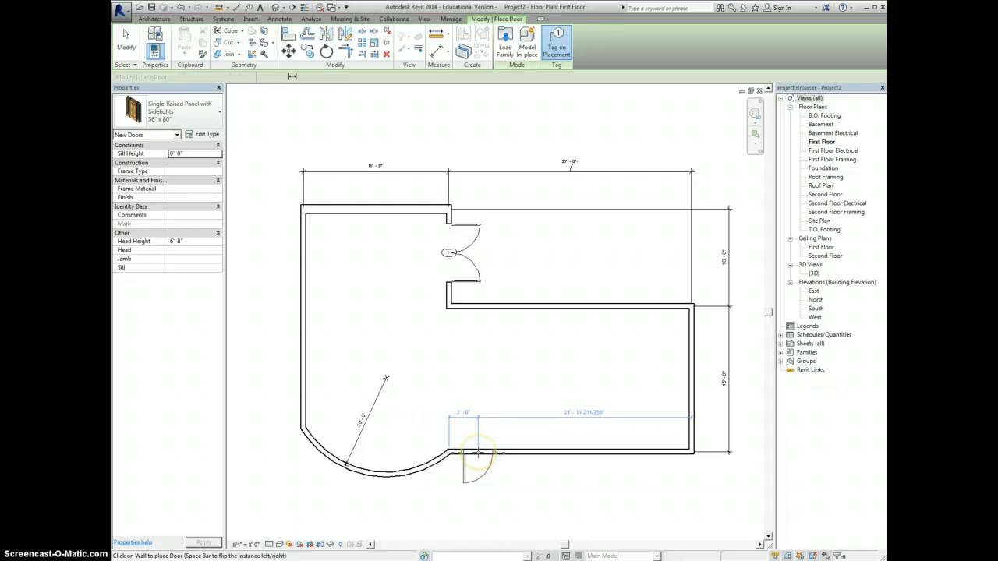
pyautogui.click(477, 453)
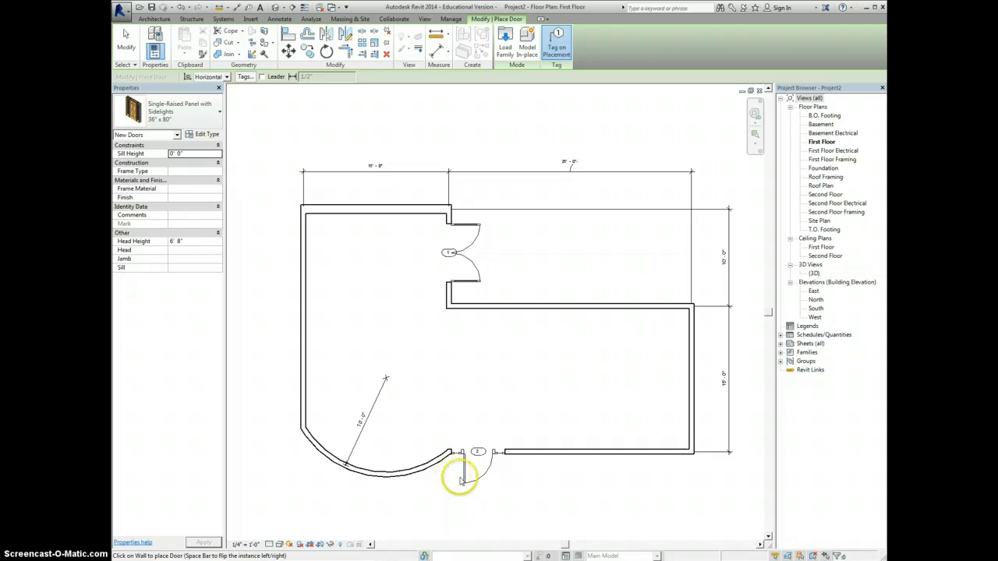
pyautogui.press('Escape')
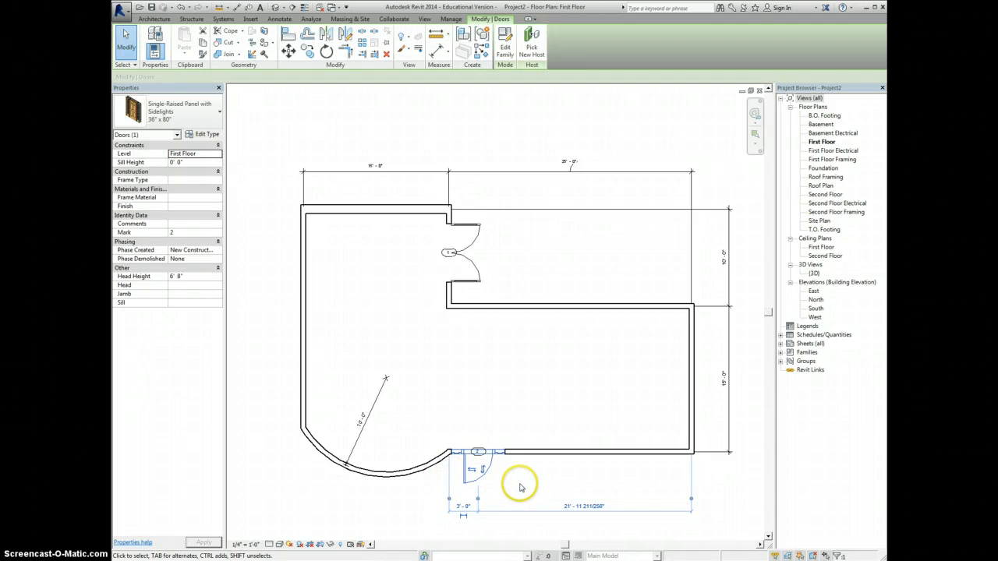
# - Flip the sidelight door's hinge side back and forth, finish with it hinged nearest the curved wall, and deselect it
pyautogui.press('space')
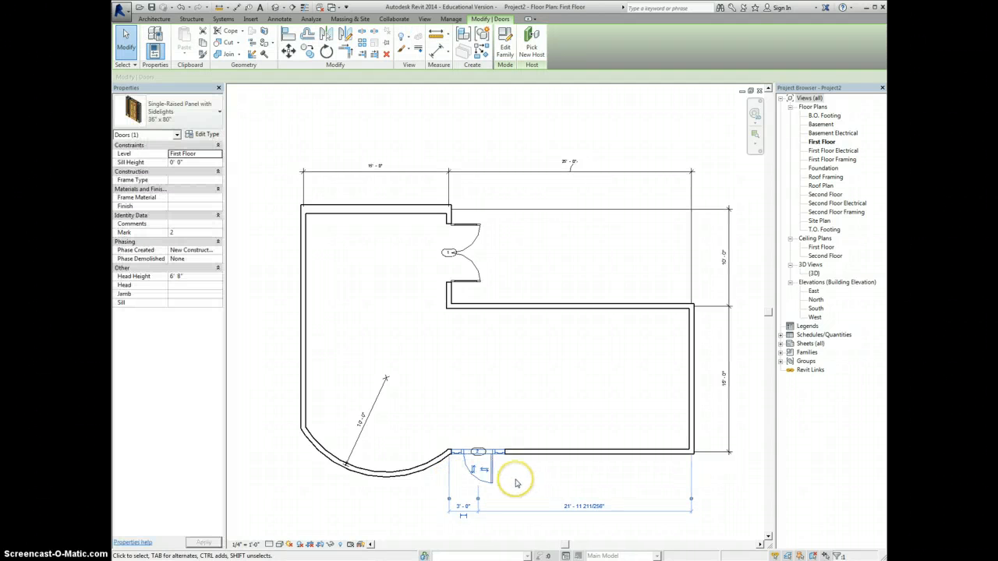
pyautogui.press('space')
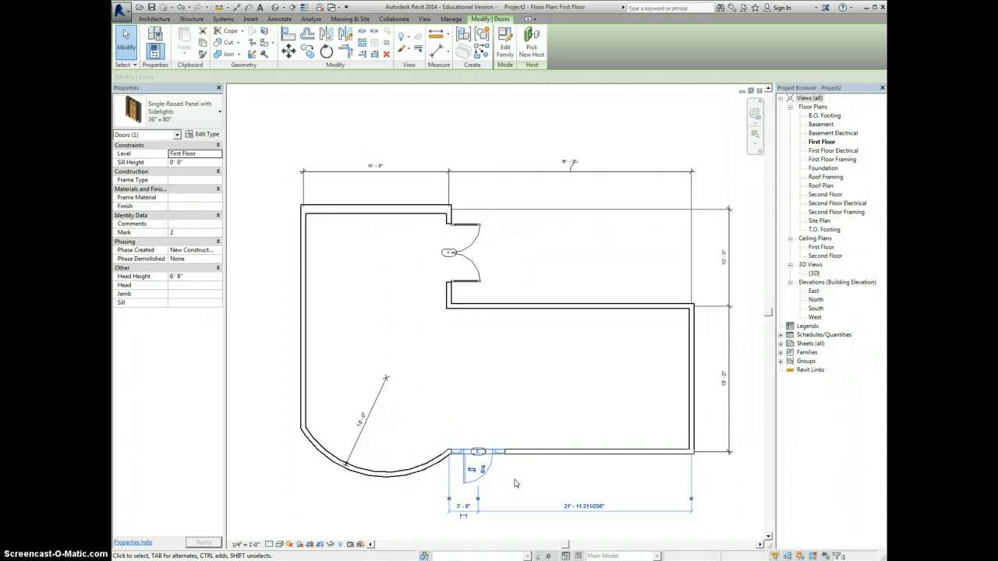
pyautogui.click(472, 470)
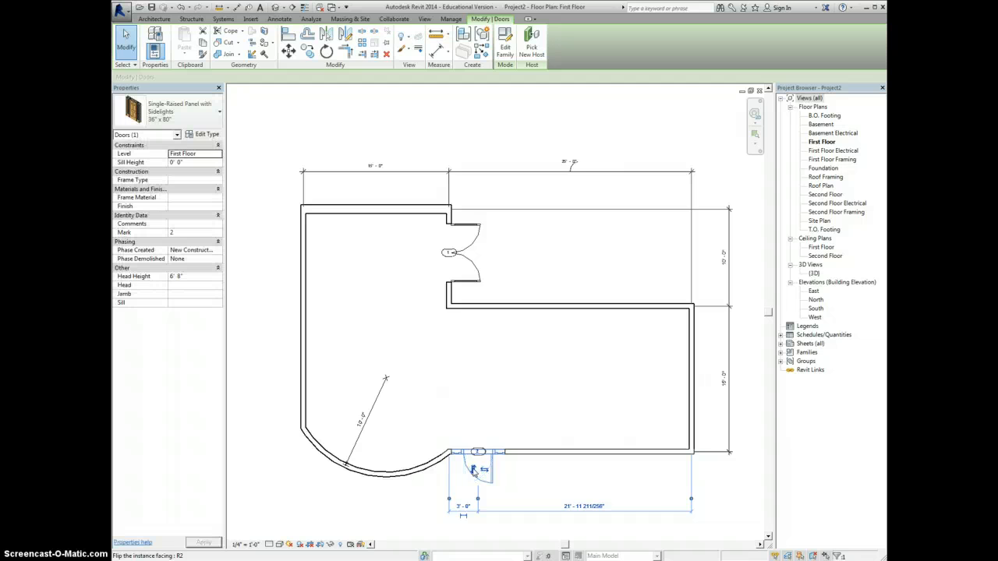
pyautogui.click(484, 471)
pyautogui.click(471, 470)
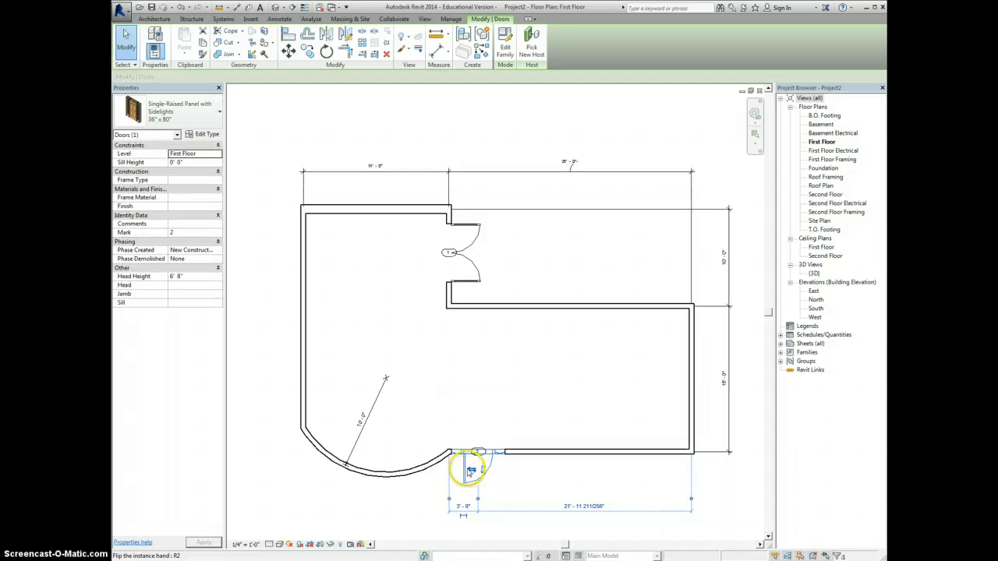
pyautogui.click(474, 469)
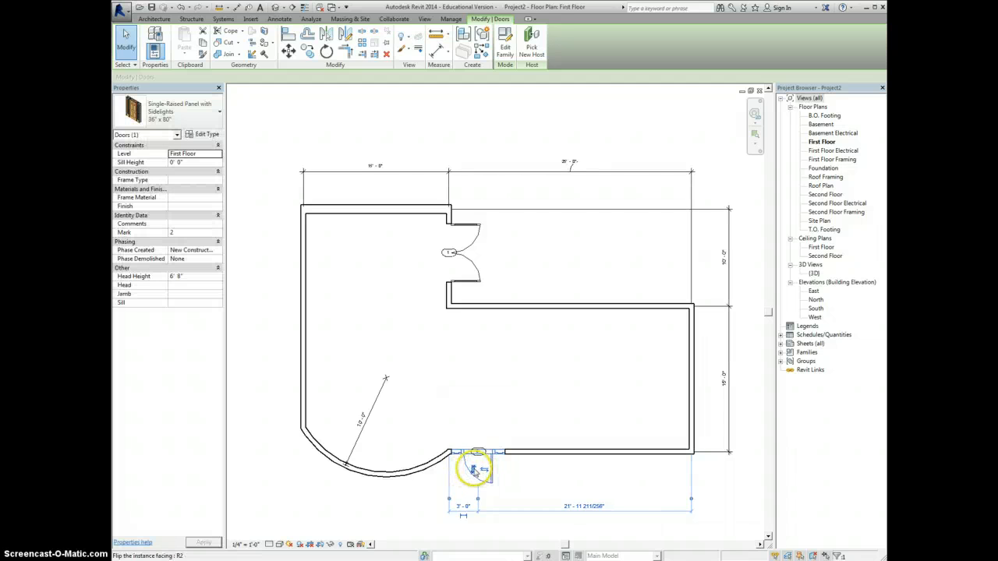
pyautogui.click(473, 436)
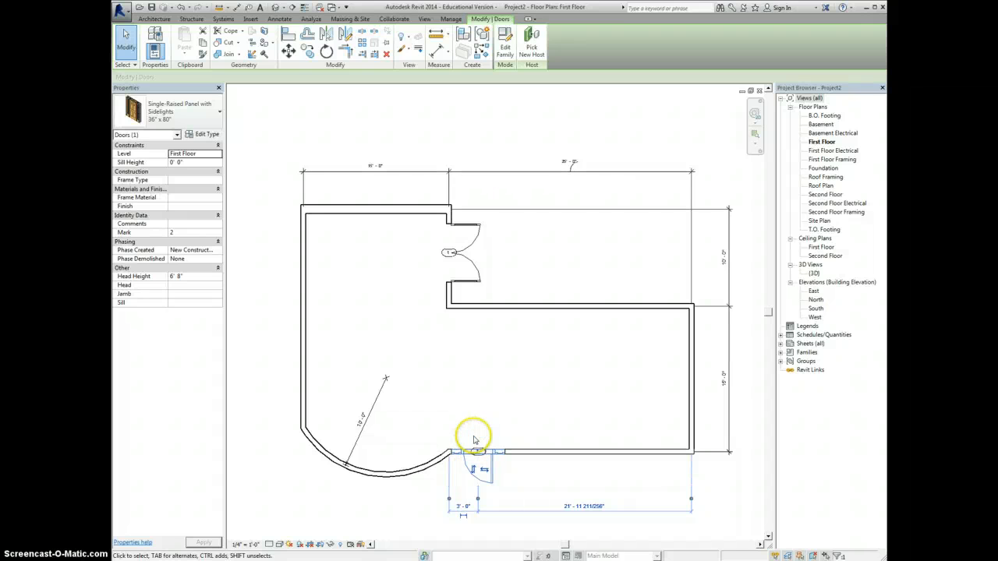
pyautogui.click(474, 436)
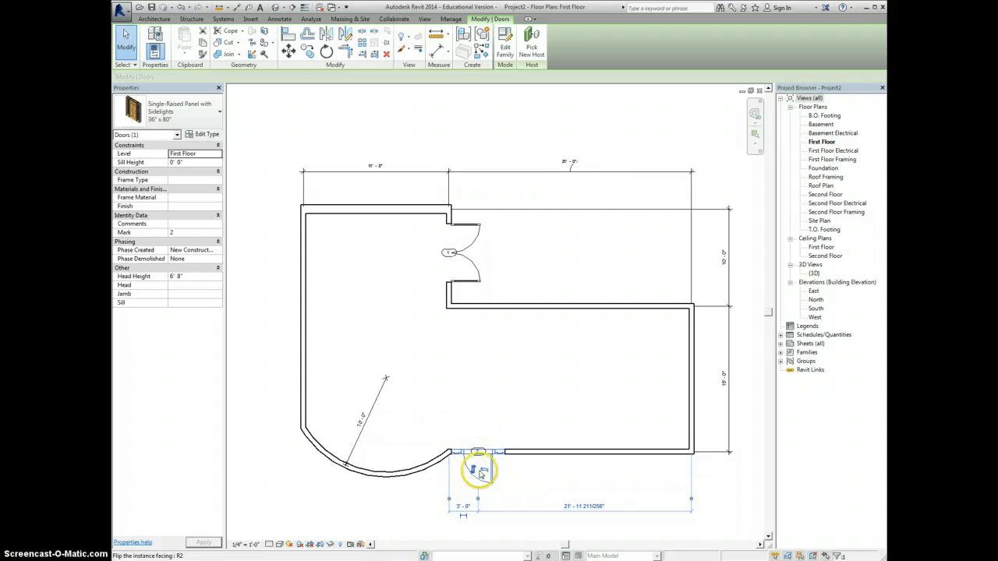
pyautogui.click(482, 471)
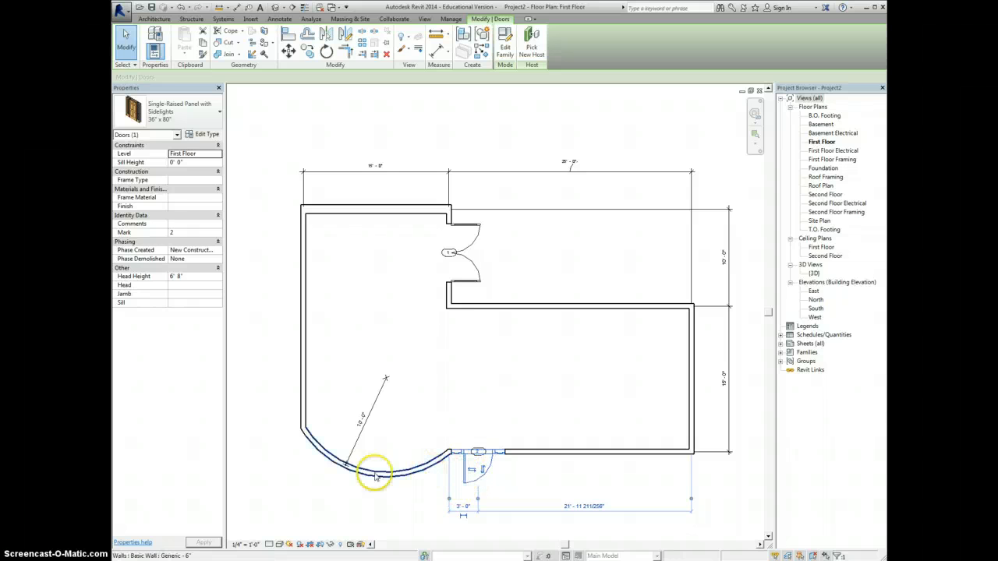
pyautogui.click(474, 397)
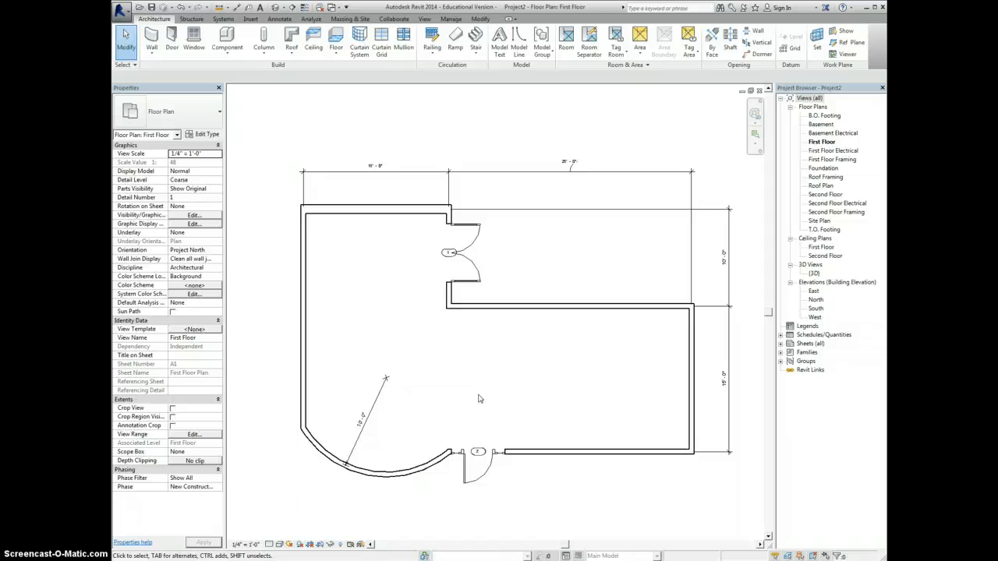
pyautogui.click(460, 460)
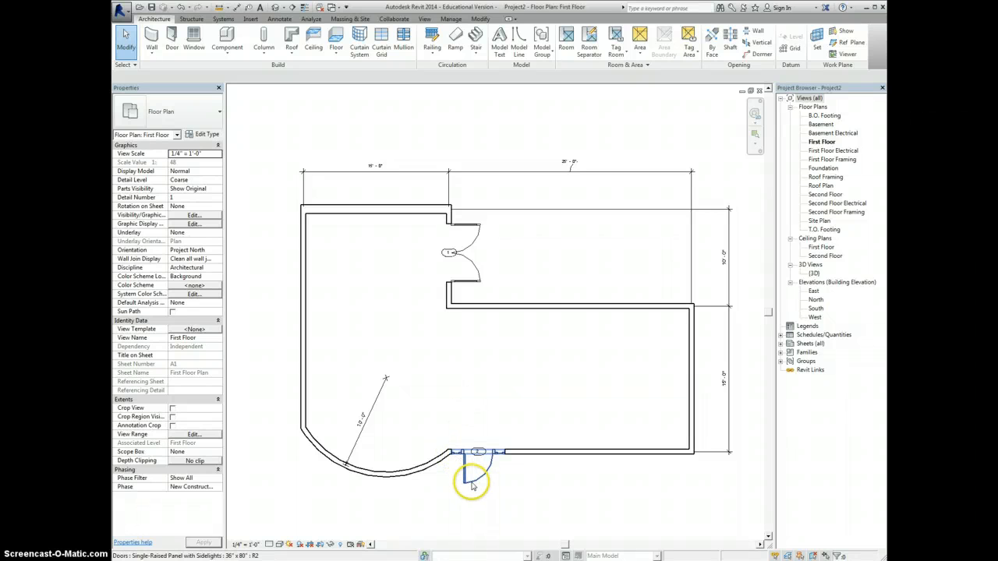
pyautogui.click(472, 474)
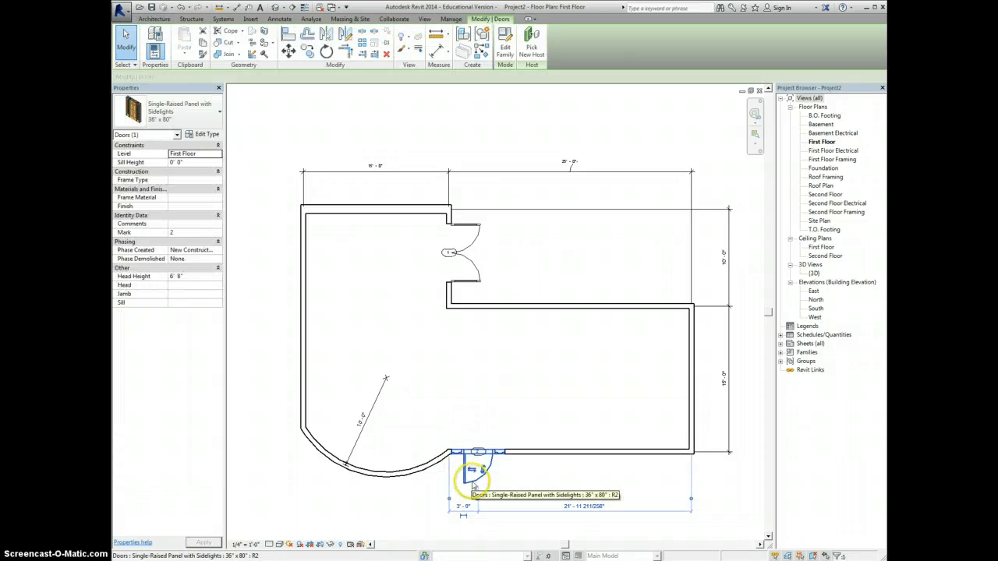
pyautogui.click(189, 113)
pyautogui.click(289, 121)
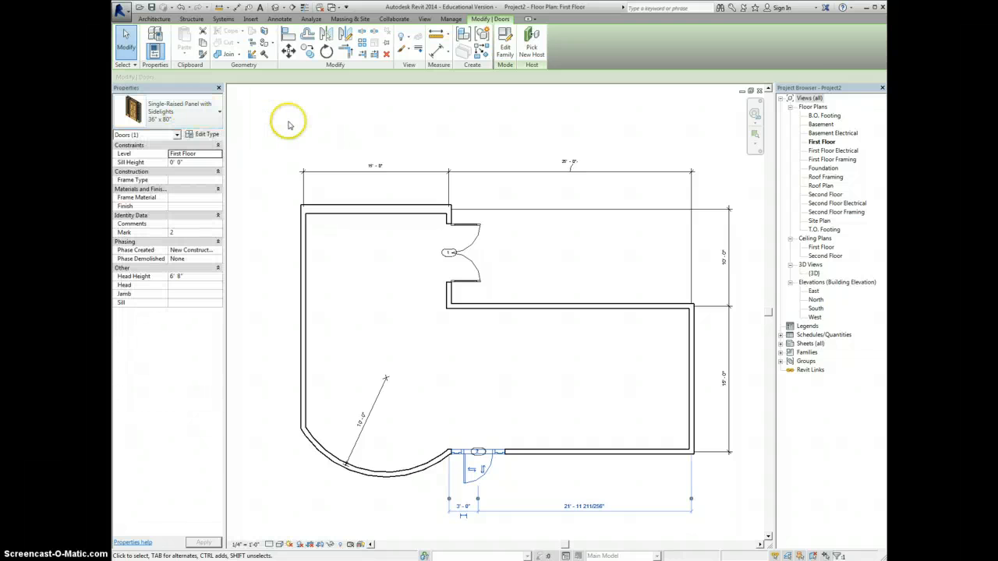
# - Move the sidelight door along the lower wall until it is 4' 6" from the curved wall's end
pyautogui.click(466, 467)
pyautogui.click(520, 482)
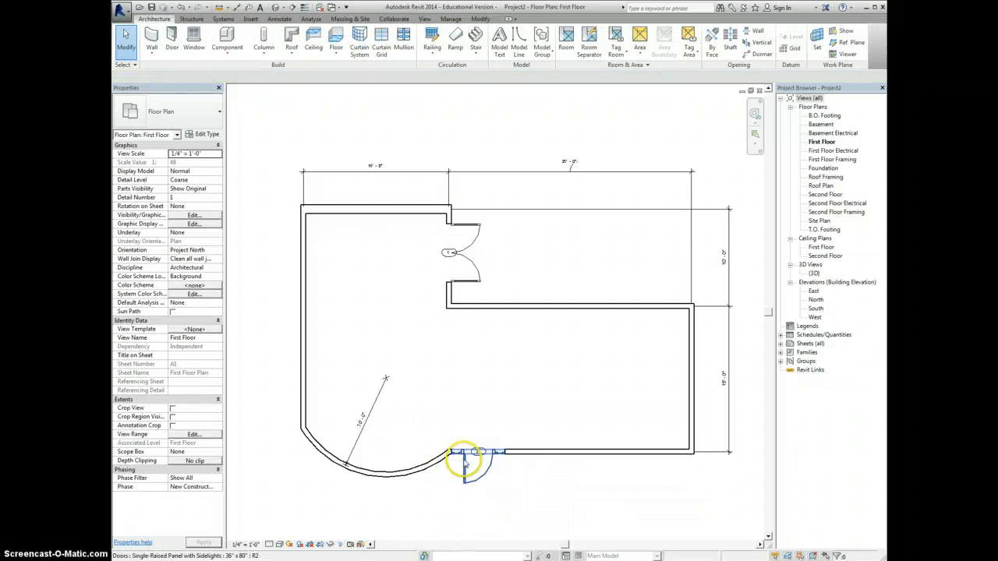
pyautogui.click(464, 462)
pyautogui.moveTo(468, 463)
pyautogui.mouseDown()
pyautogui.moveTo(525, 461)
pyautogui.moveTo(475, 462)
pyautogui.moveTo(483, 465)
pyautogui.mouseUp()
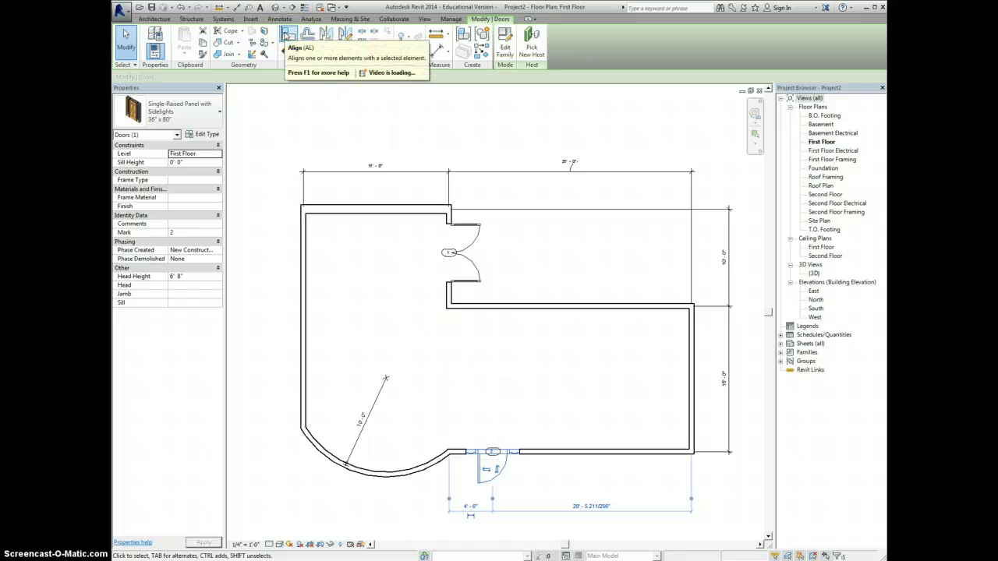
# - Align the sidelight door's edge nearest the curved wall with the centerline of the short vertical wall, and end the Align command
pyautogui.click(288, 35)
pyautogui.click(450, 308)
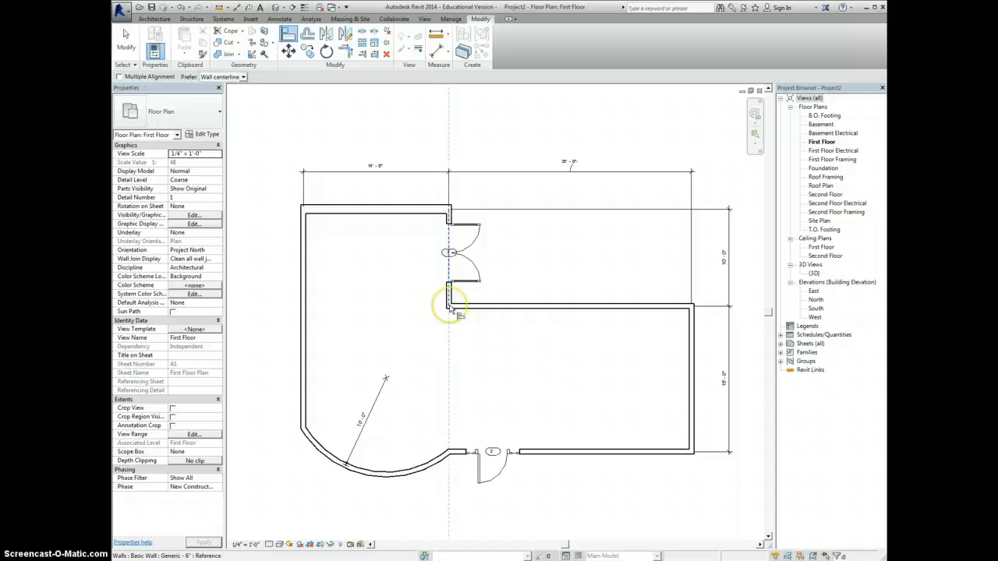
pyautogui.click(468, 456)
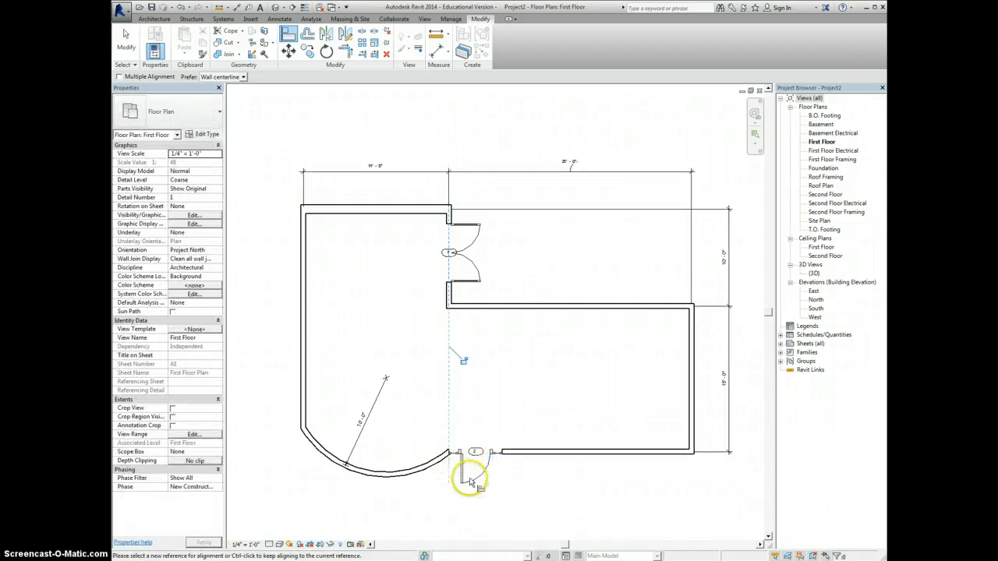
pyautogui.rightClick(499, 485)
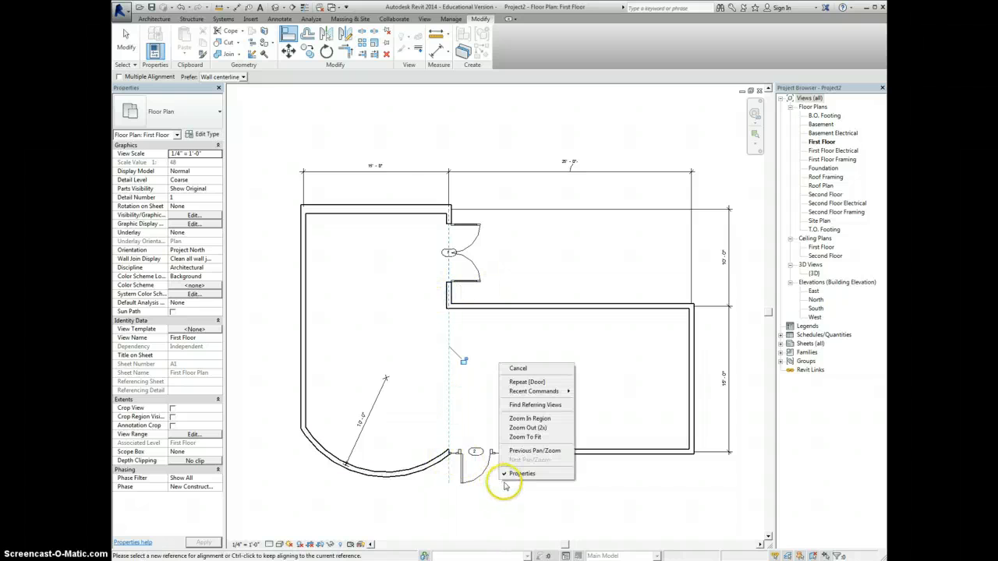
pyautogui.click(501, 368)
pyautogui.rightClick(491, 385)
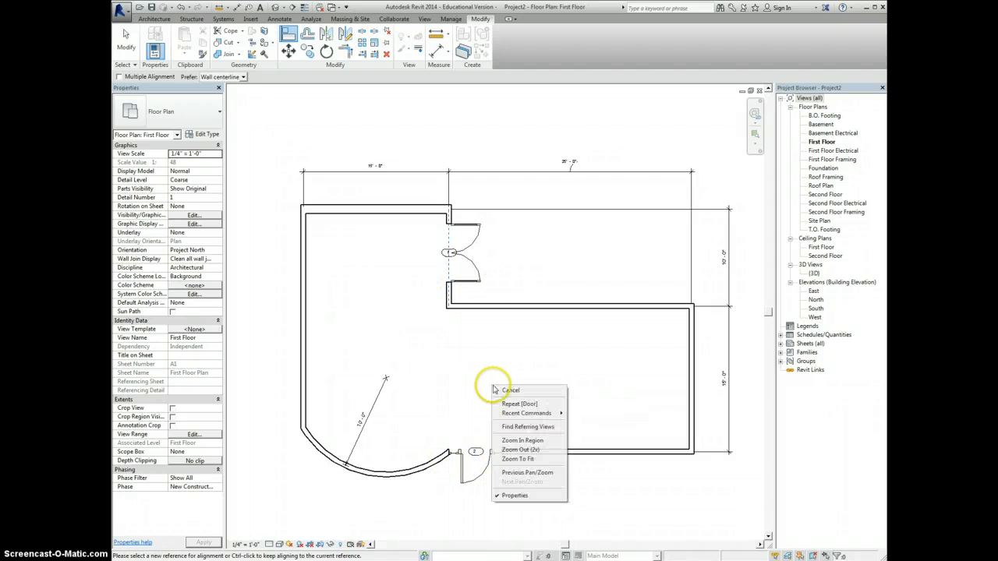
pyautogui.click(503, 377)
# - Set the double glass door's distance from the lower end of its wall to 5' 5", 5' 2" and finally 5' 0", and deselect it
pyautogui.click(463, 467)
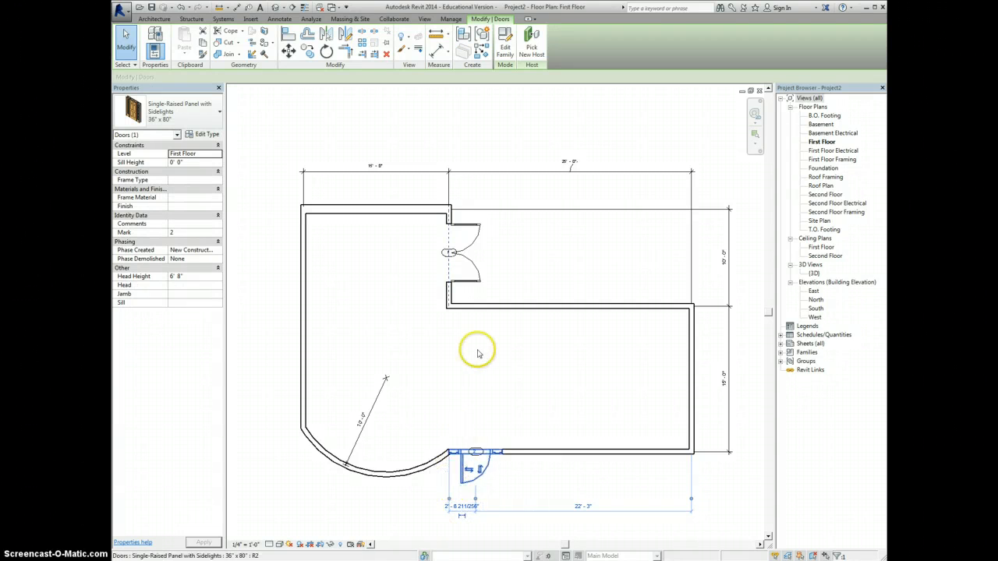
pyautogui.click(461, 252)
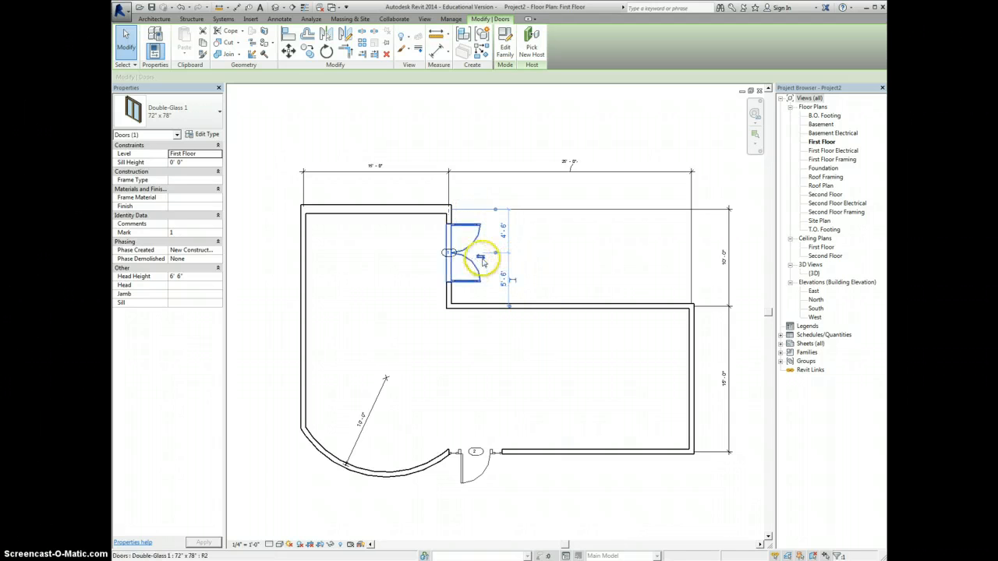
pyautogui.click(505, 278)
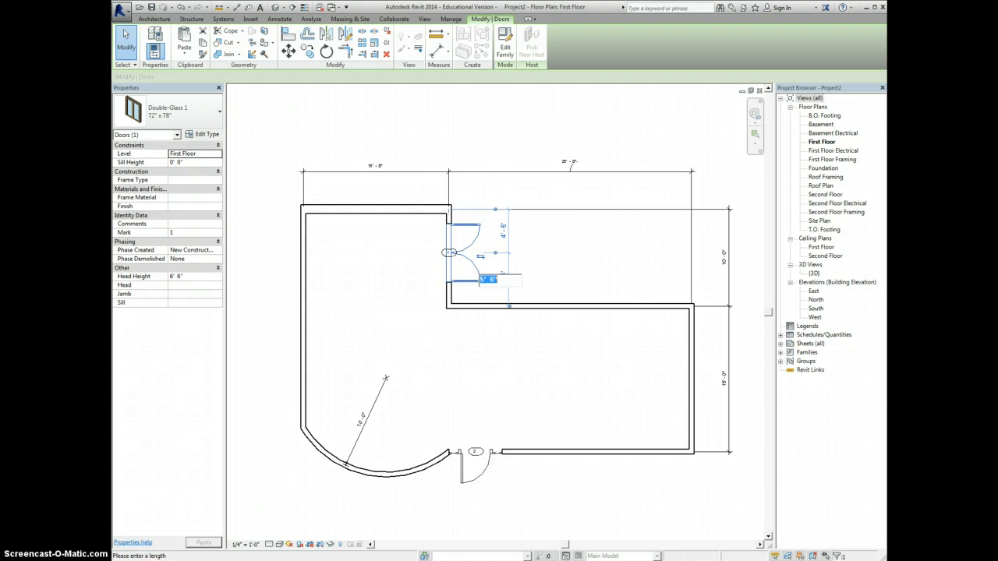
pyautogui.write('5 5')
pyautogui.press('Return')
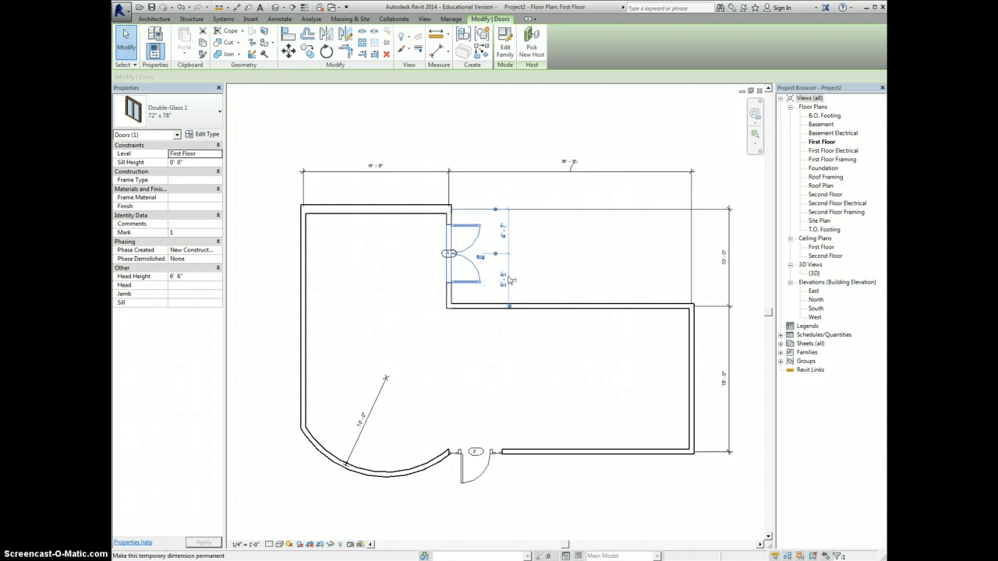
pyautogui.click(505, 279)
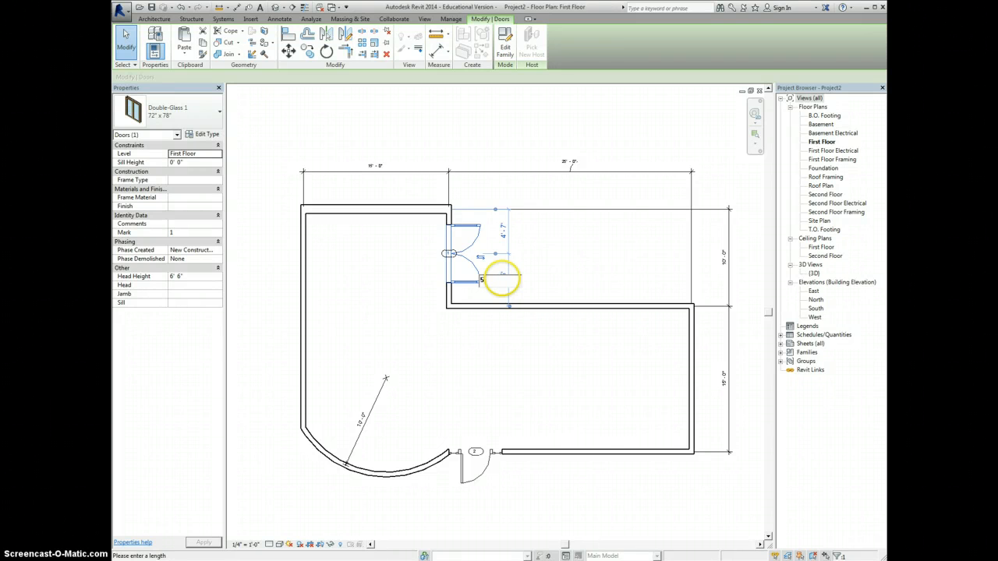
pyautogui.write('5 2')
pyautogui.press('Return')
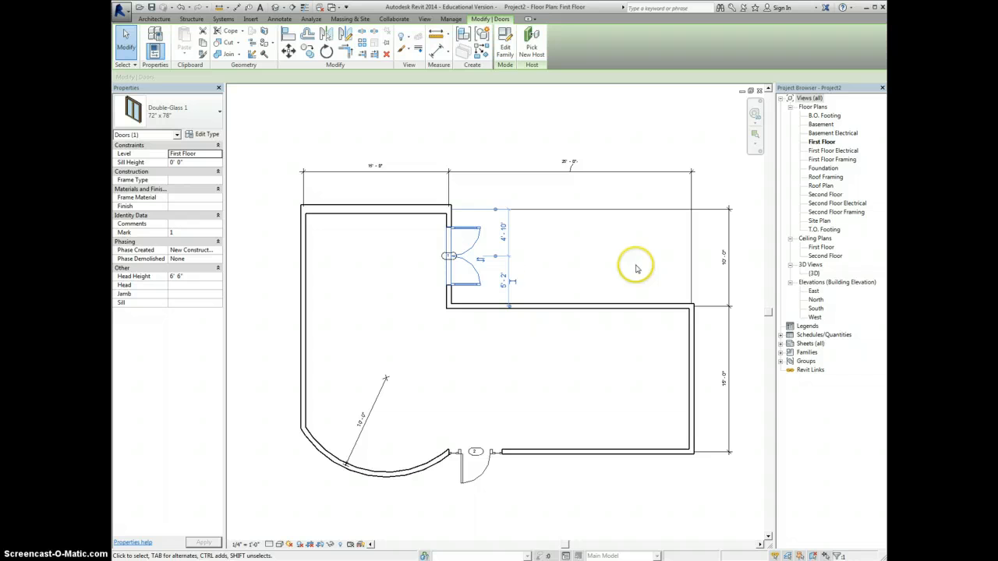
pyautogui.click(503, 280)
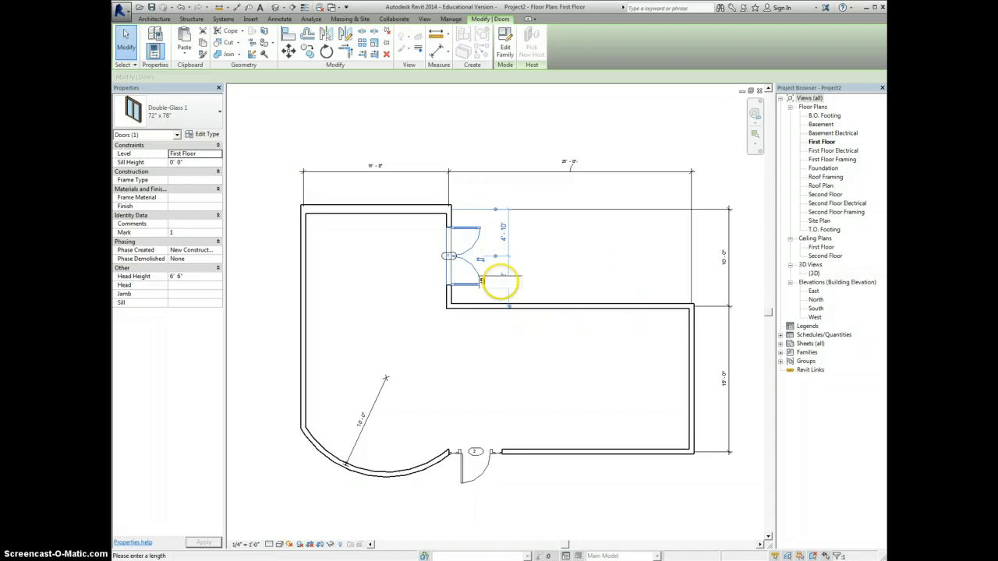
pyautogui.write('5')
pyautogui.press('Return')
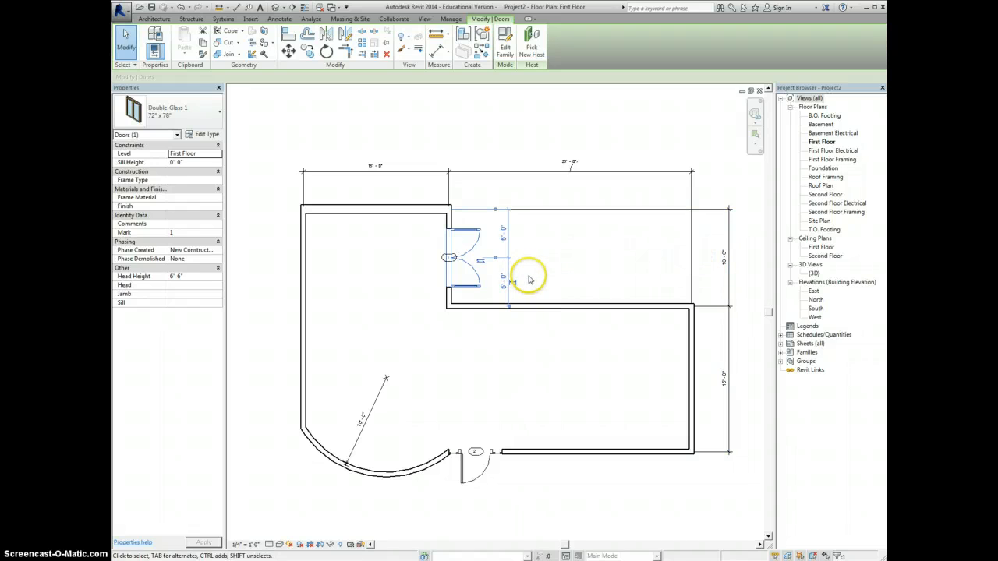
pyautogui.click(421, 269)
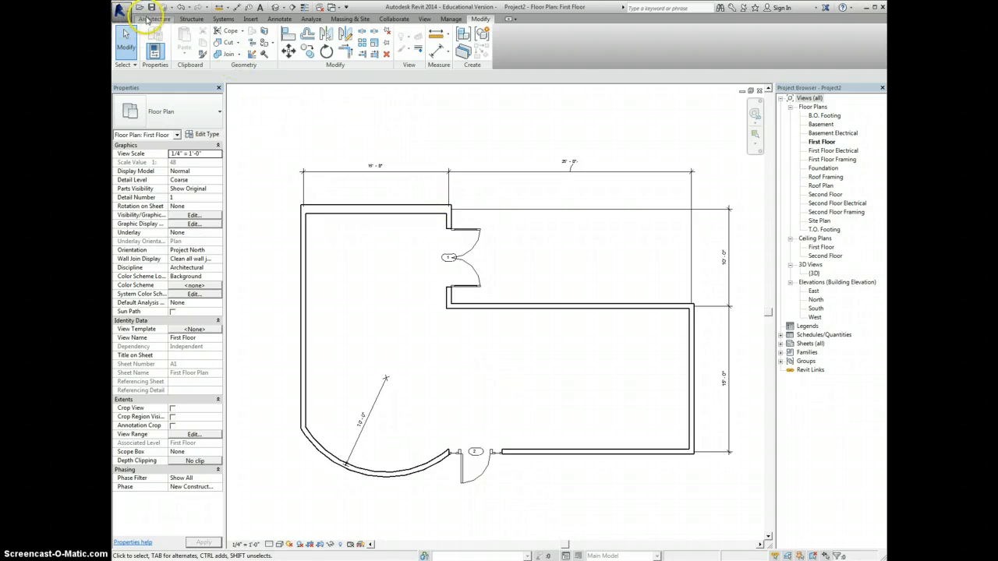
# - Place a Casement with Trim 36" x 48" window in the long left wall about 8' 0" from its upper corner, and end the Window command
pyautogui.click(153, 19)
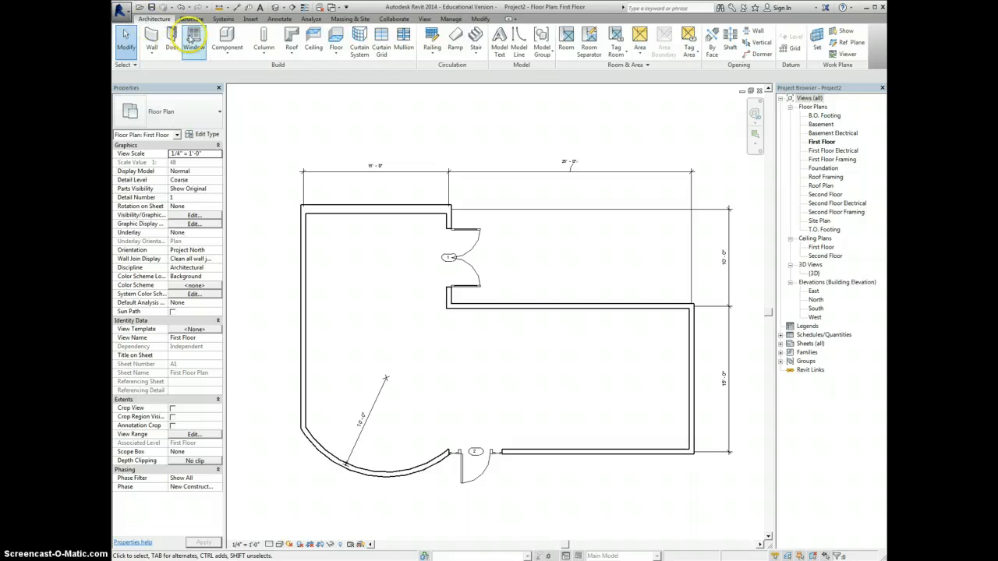
pyautogui.click(192, 39)
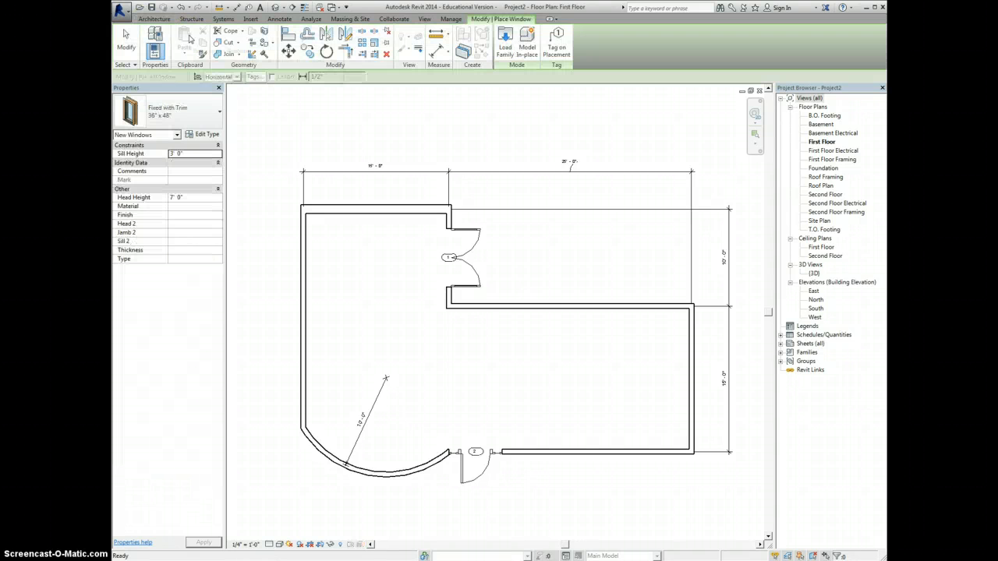
pyautogui.click(208, 112)
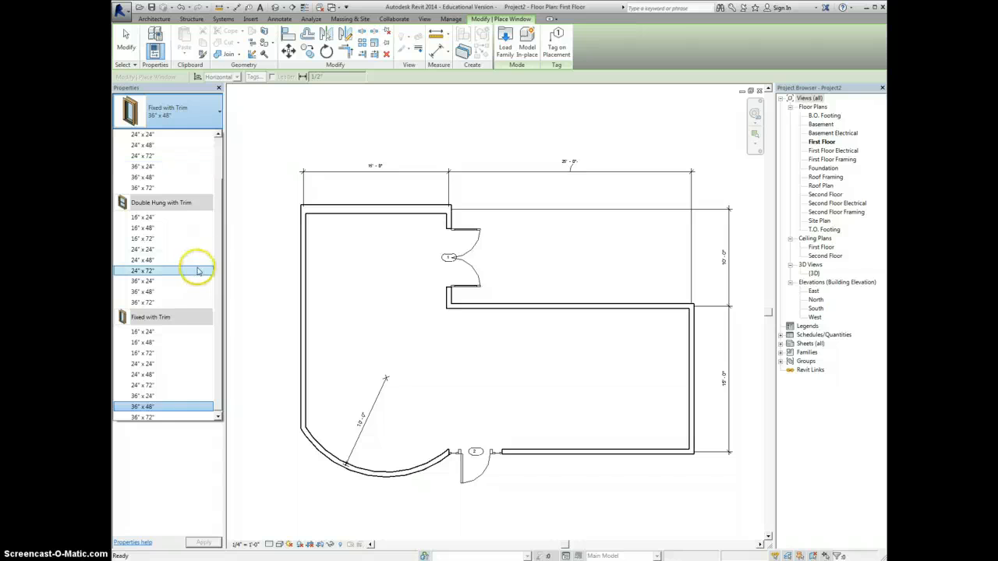
pyautogui.scroll(2, 197, 270)
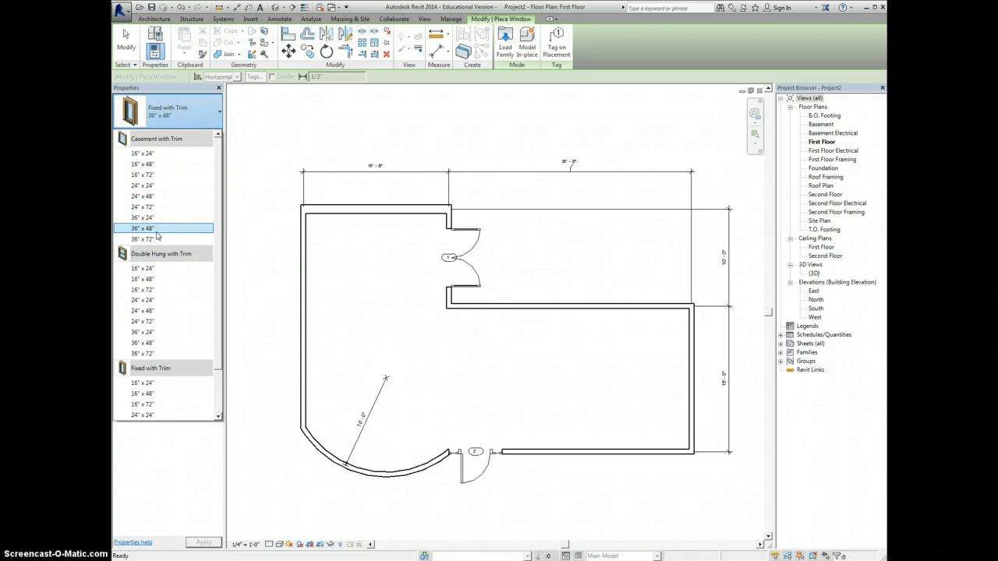
pyautogui.click(156, 228)
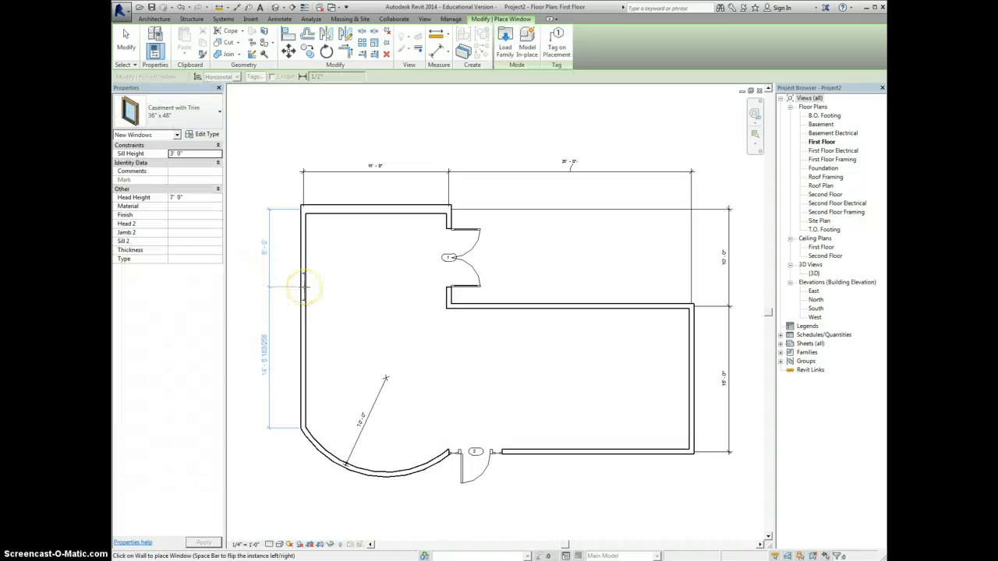
pyautogui.scroll(-1, 302, 284)
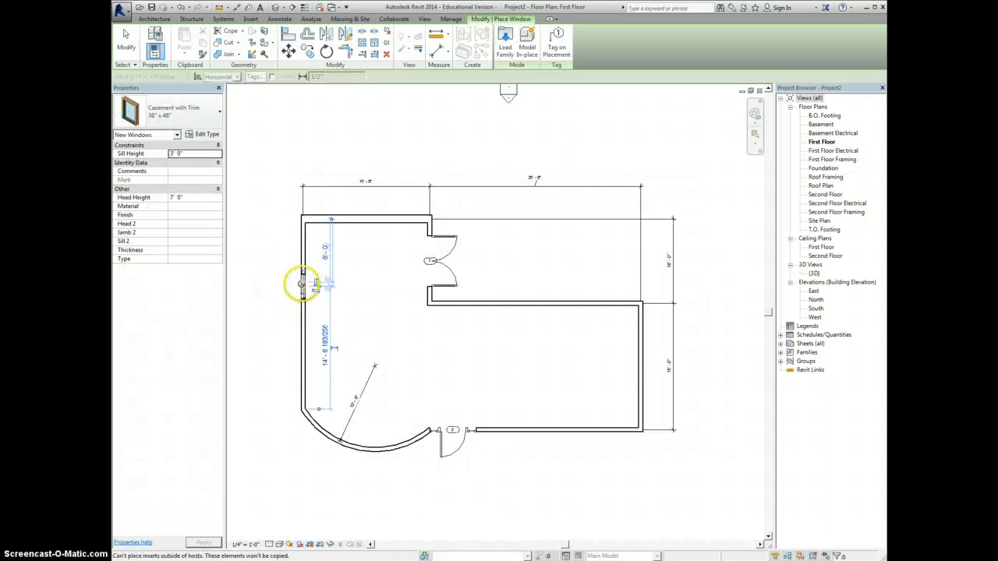
pyautogui.scroll(3, 302, 284)
pyautogui.rightClick(271, 296)
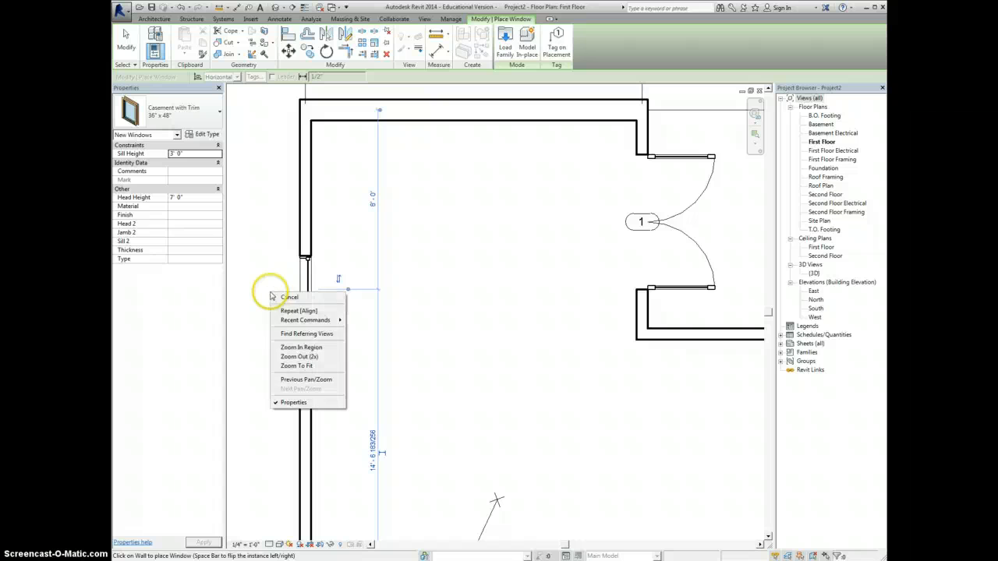
pyautogui.click(287, 297)
pyautogui.rightClick(280, 294)
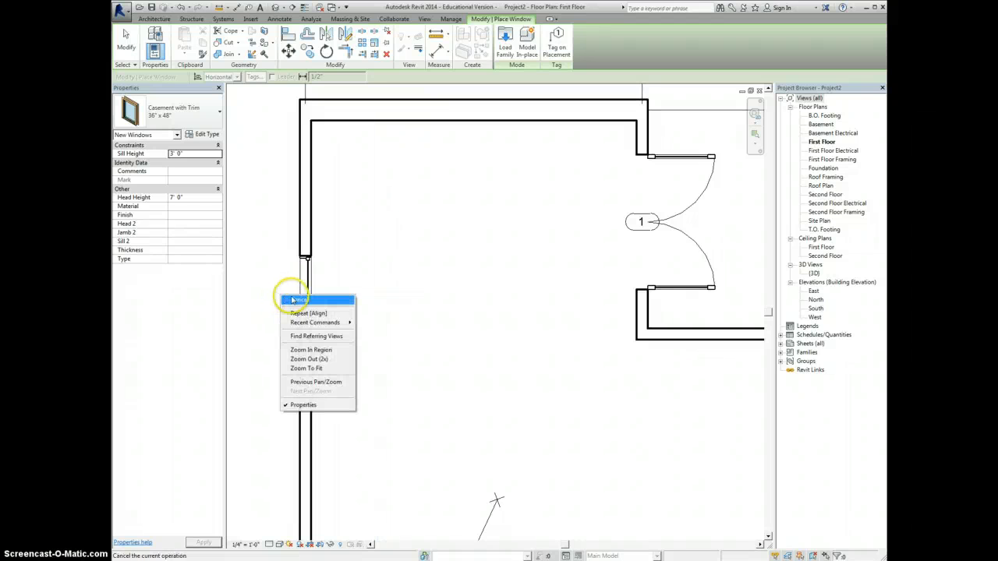
pyautogui.click(296, 301)
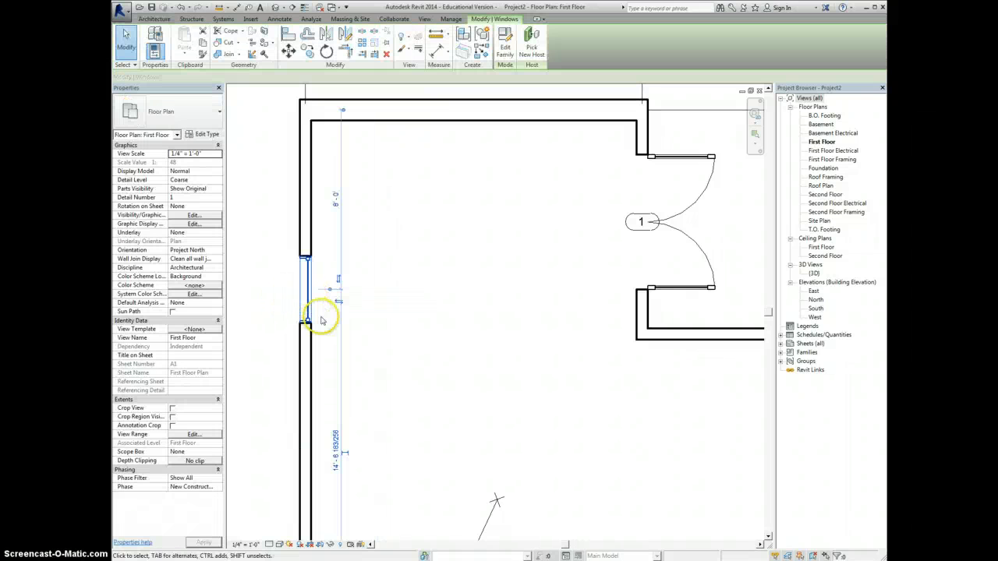
# - Select the new window and flip its orientation back and forth, finishing with it facing the outside of the left wall
pyautogui.click(304, 307)
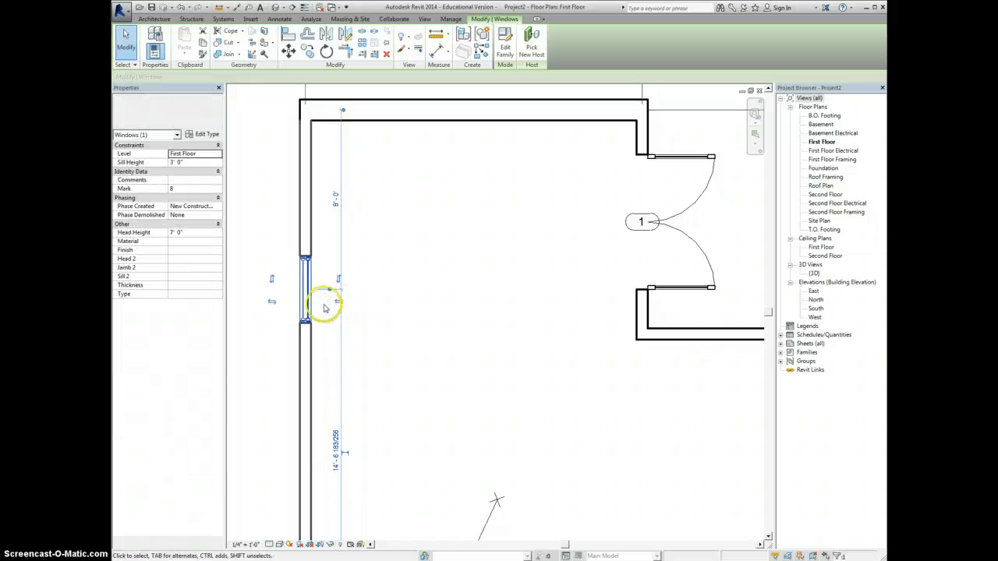
pyautogui.click(272, 302)
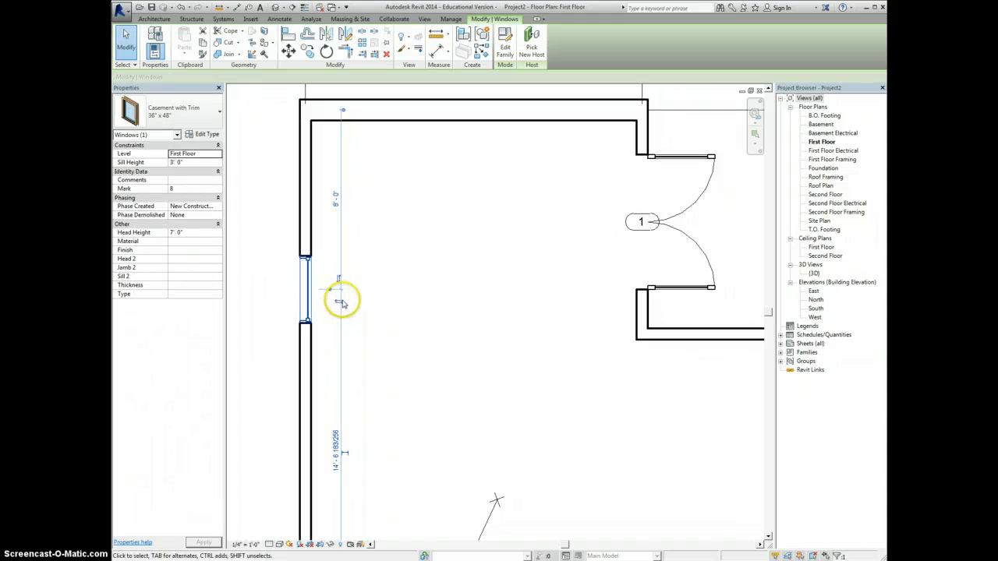
pyautogui.click(341, 304)
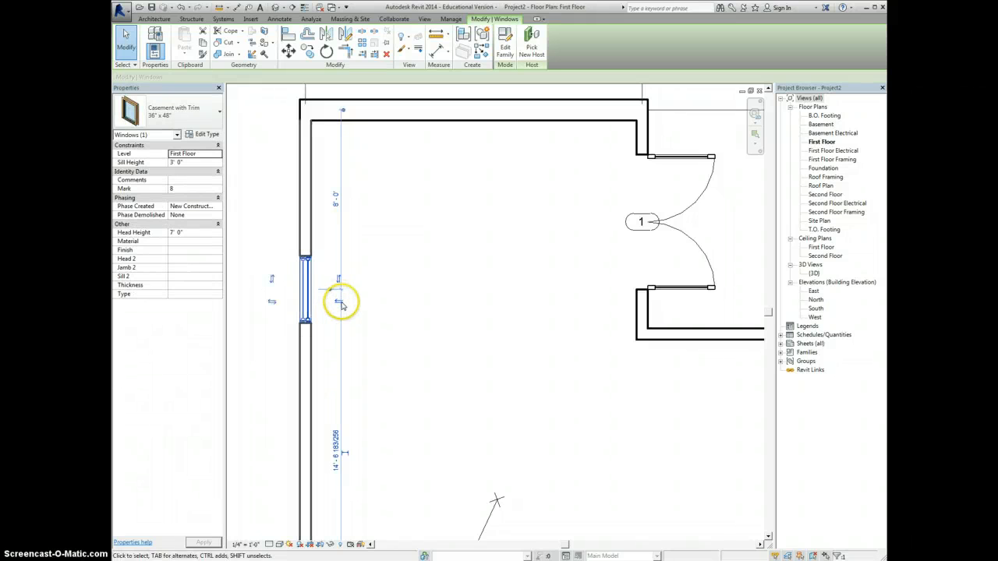
pyautogui.click(272, 280)
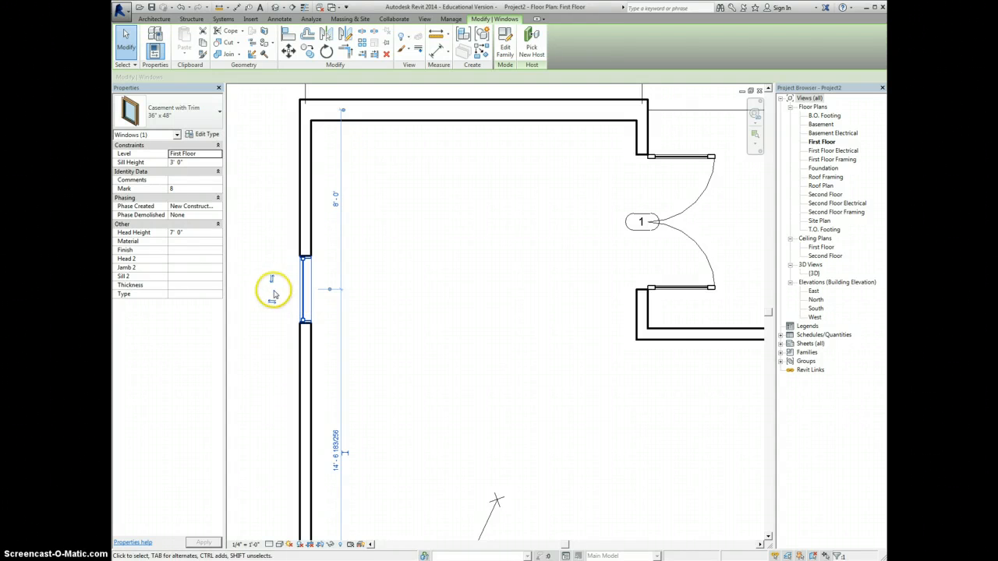
# - Move the casement window down along the left wall until it is about 11' 2" from the upper corner
pyautogui.scroll(2, 267, 341)
pyautogui.scroll(-4, 267, 339)
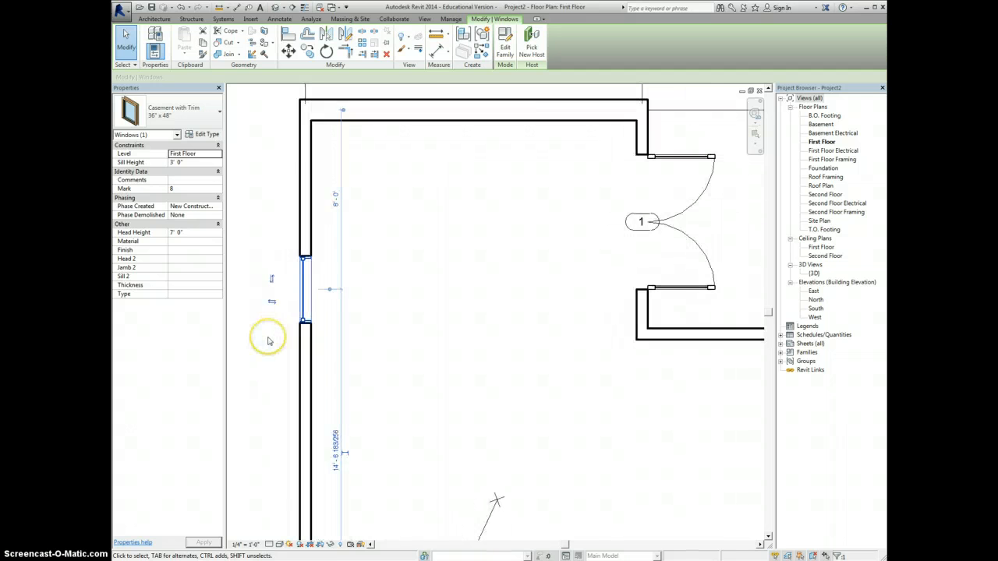
pyautogui.scroll(-2, 306, 355)
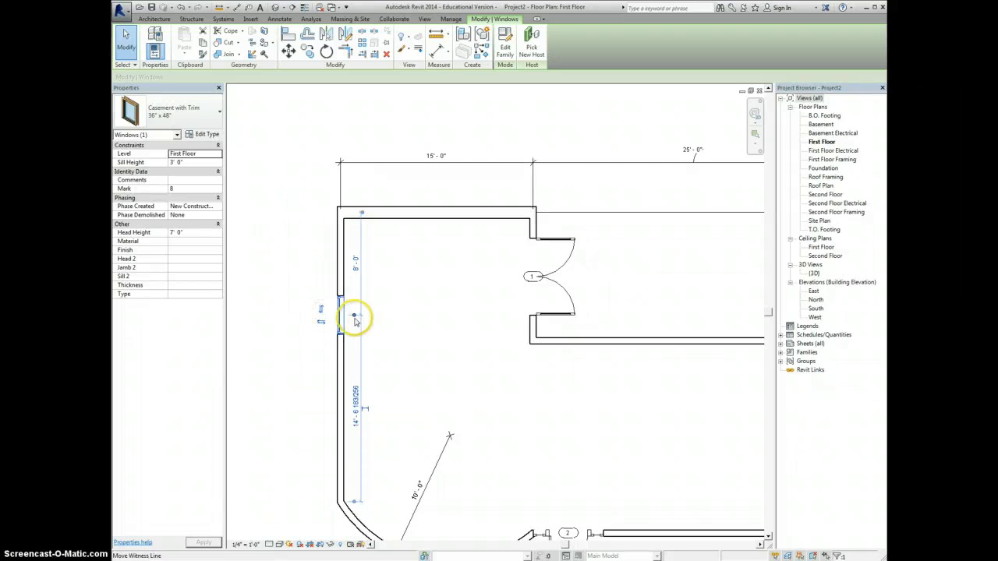
pyautogui.moveTo(335, 311); pyautogui.dragTo(335, 353)
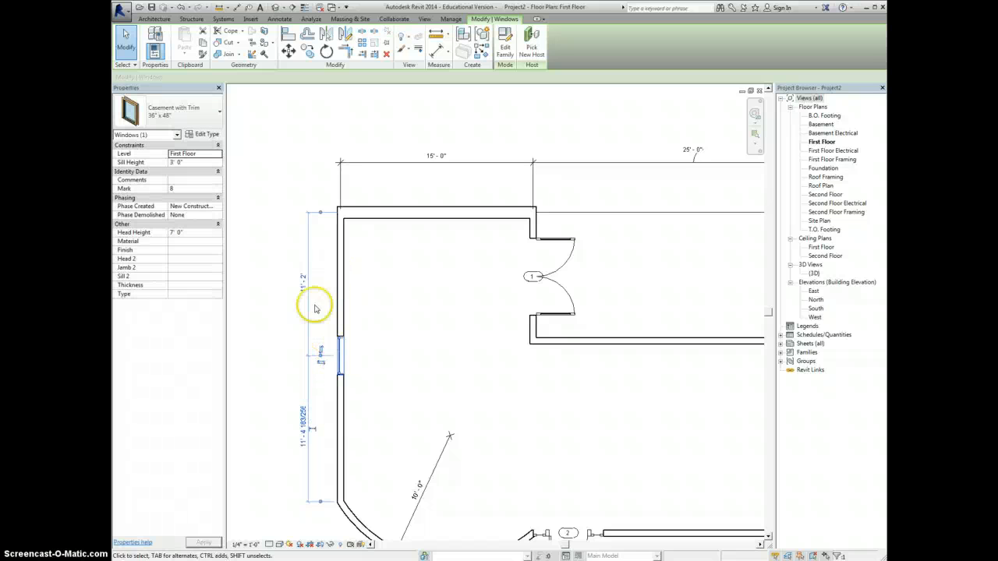
# - Set the window's distance from the wall's upper corner to 15' 0"
pyautogui.click(303, 282)
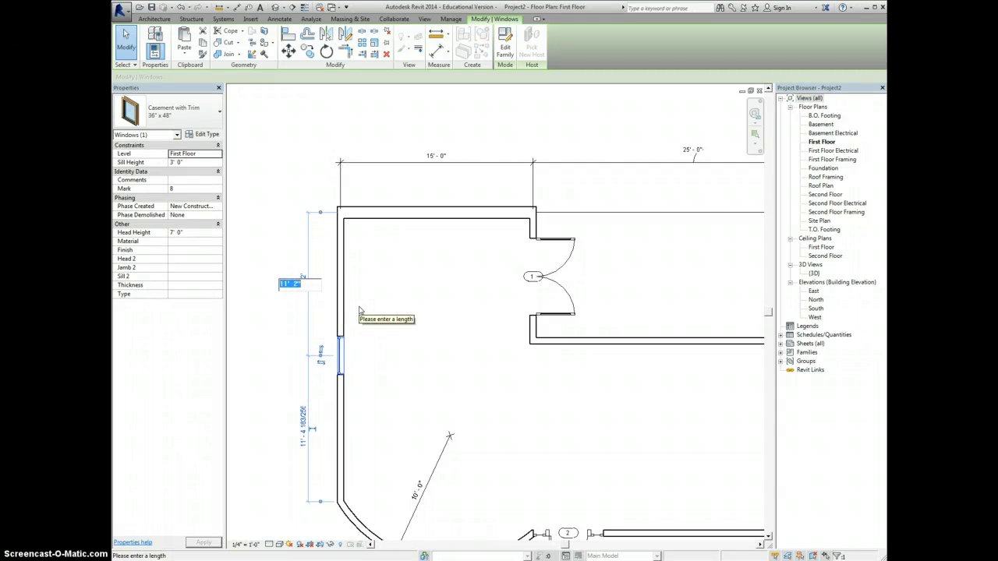
pyautogui.write('15')
pyautogui.press('Return')
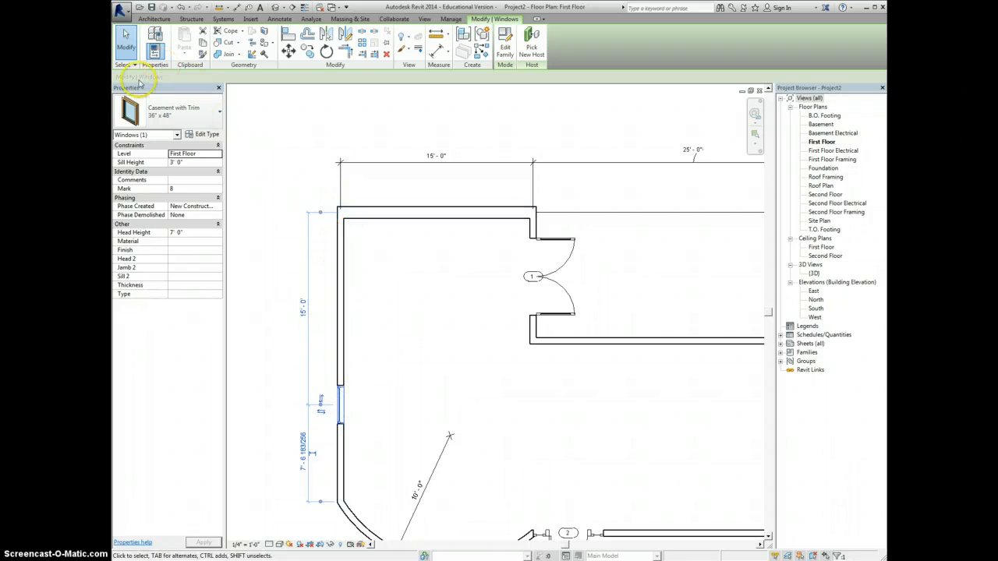
# - Change the selected window's type to Fixed with Trim 36" x 48"
pyautogui.click(171, 111)
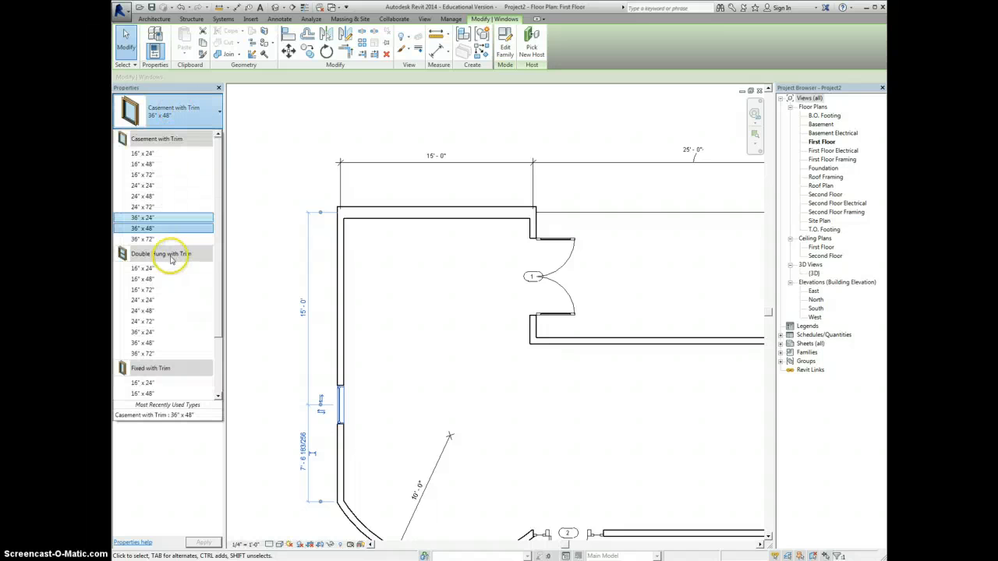
pyautogui.scroll(-3, 165, 370)
pyautogui.click(158, 387)
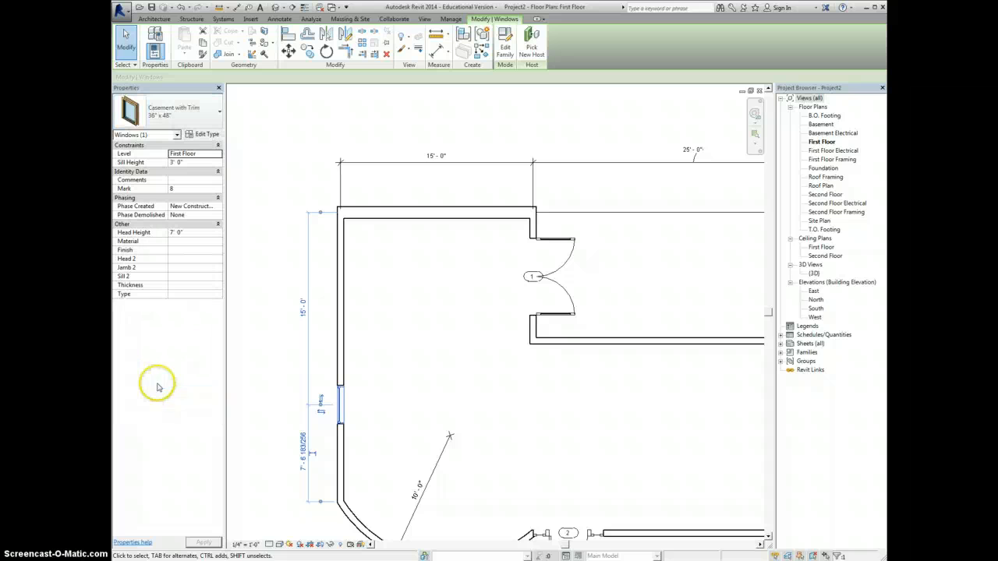
pyautogui.scroll(2, 670, 367)
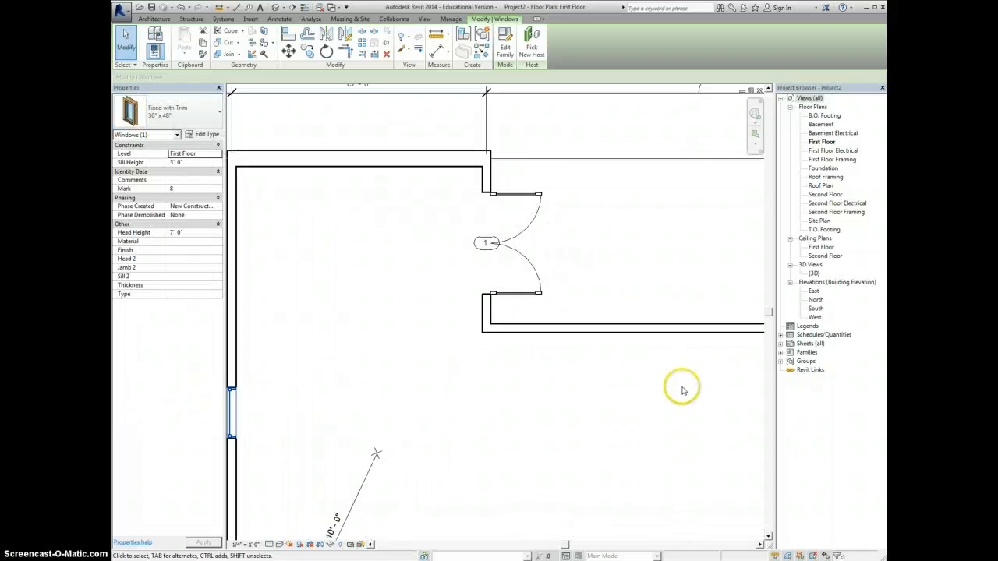
pyautogui.scroll(-4, 682, 390)
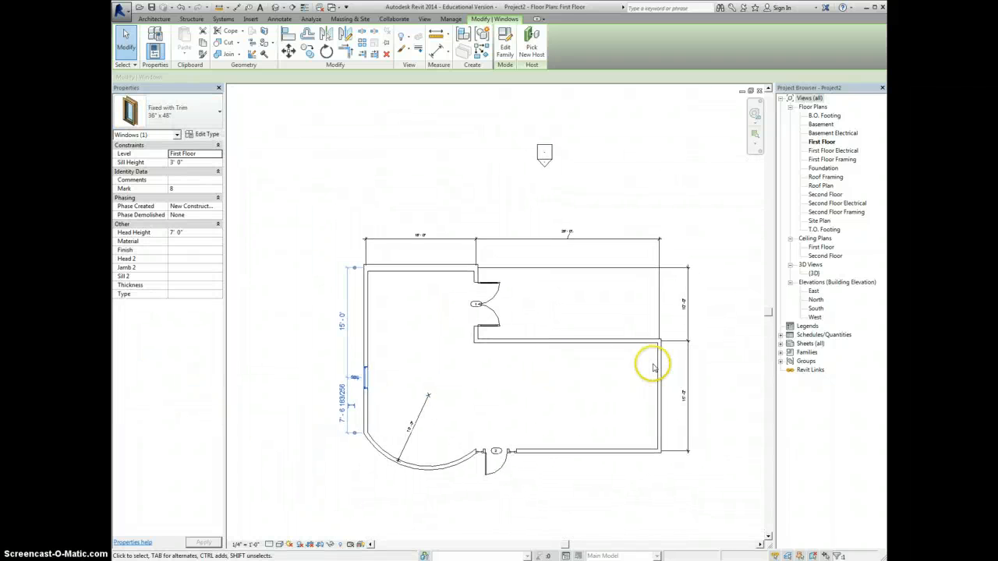
pyautogui.click(661, 365)
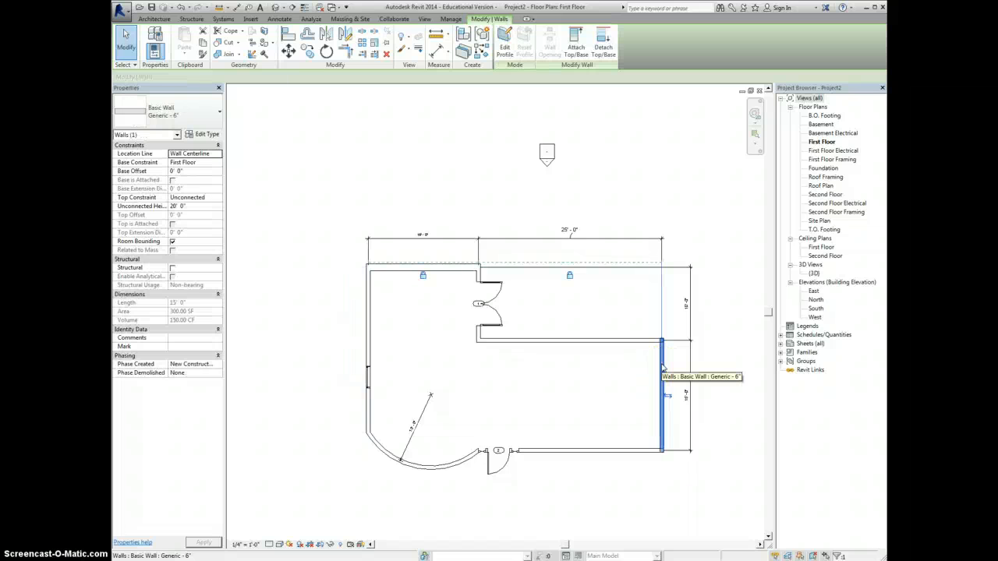
pyautogui.click(541, 388)
pyautogui.click(366, 378)
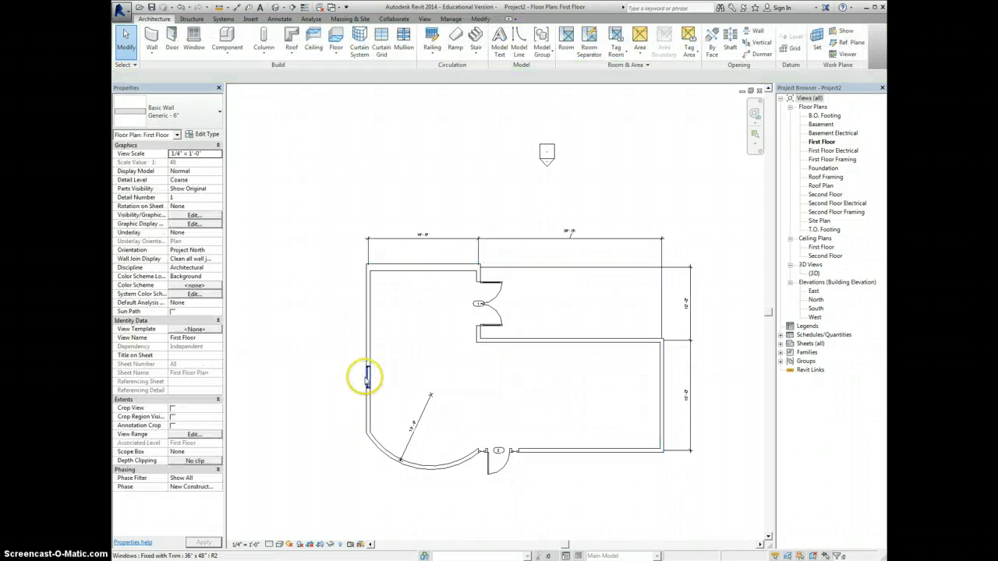
pyautogui.click(168, 113)
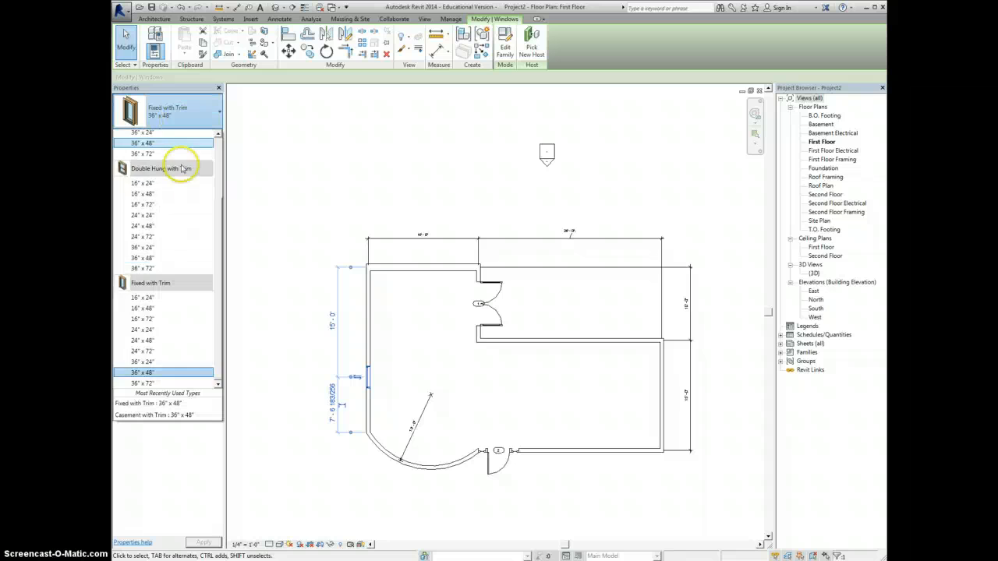
pyautogui.scroll(2, 187, 203)
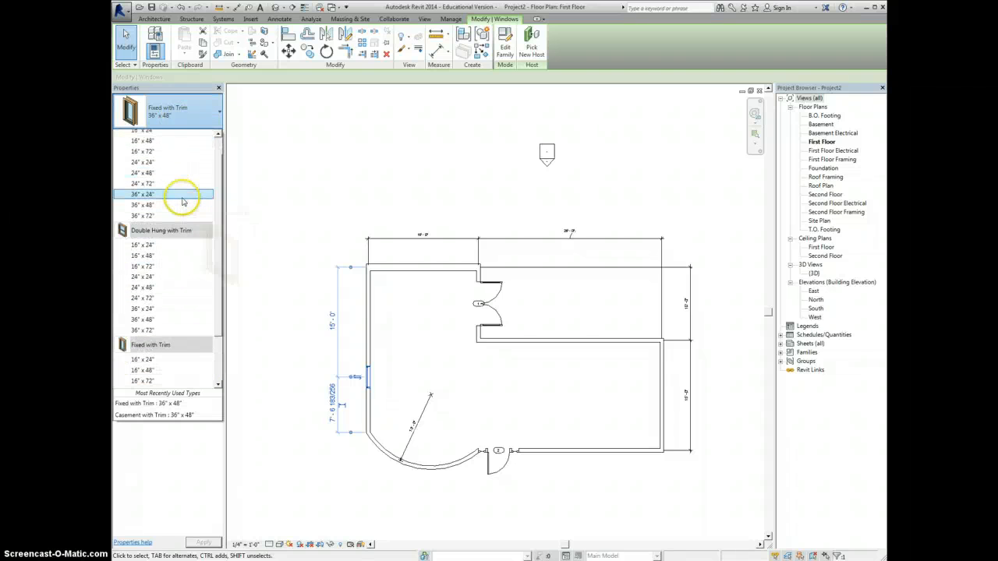
pyautogui.click(261, 183)
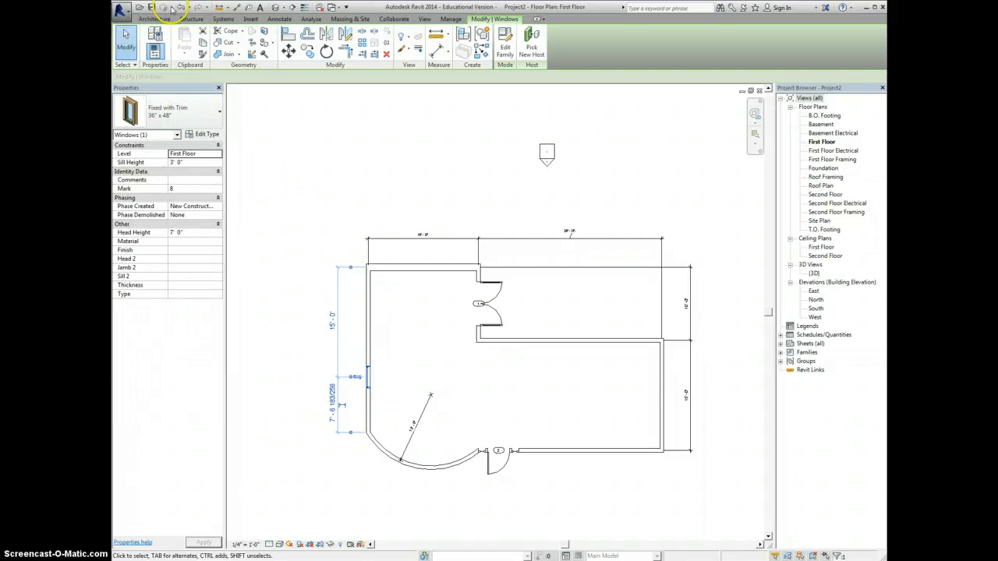
# - Undo the left wall window's type change and its last distance change, check the window's type, and deselect it
pyautogui.click(180, 8)
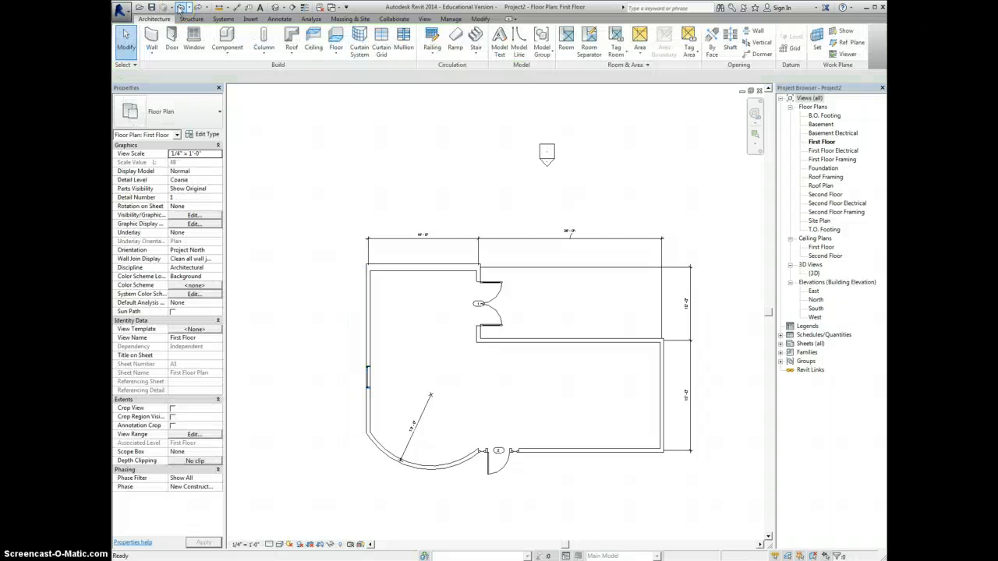
pyautogui.click(180, 8)
pyautogui.click(342, 353)
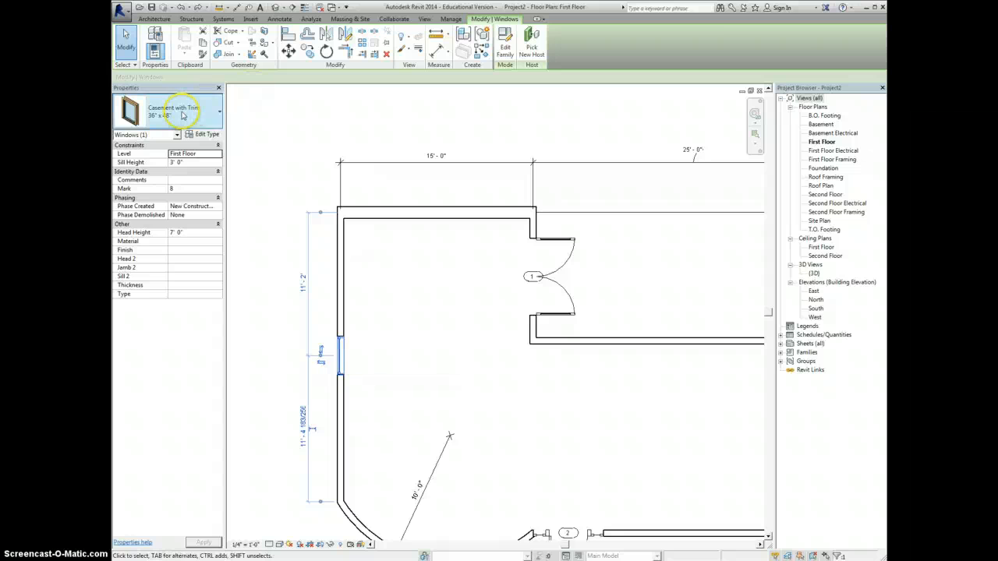
pyautogui.click(527, 394)
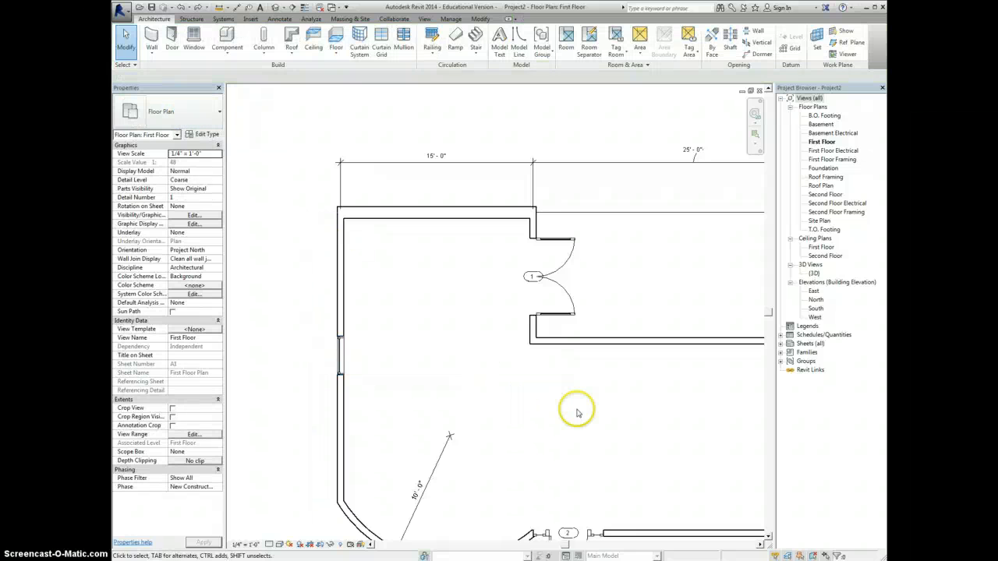
# - Place a Fixed with Trim 36" x 72" window in the plan's 15' right wall, about 8' 6" from its upper corner
pyautogui.scroll(-2, 624, 410)
pyautogui.moveTo(663, 426); pyautogui.dragTo(423, 375, button='middle')
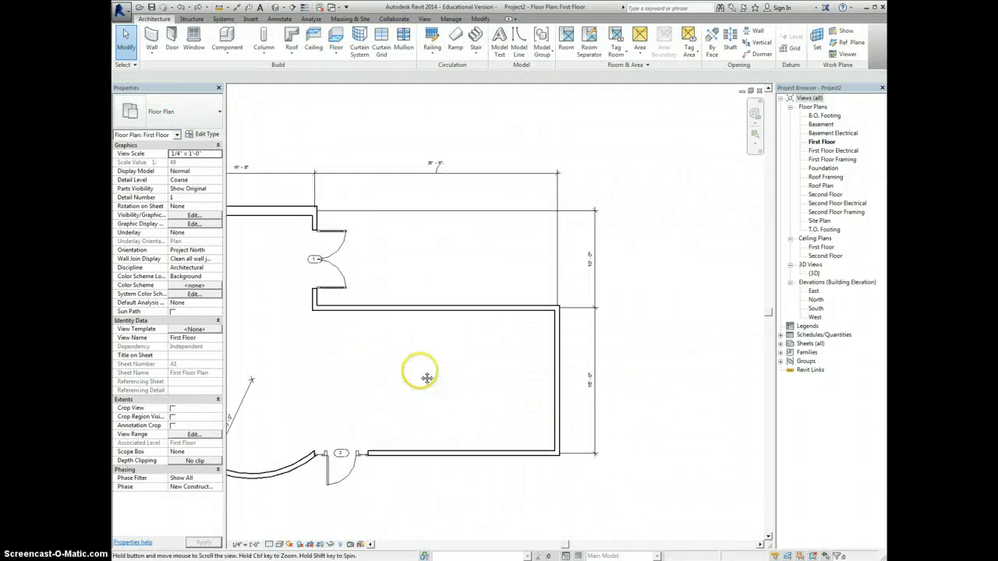
pyautogui.click(193, 37)
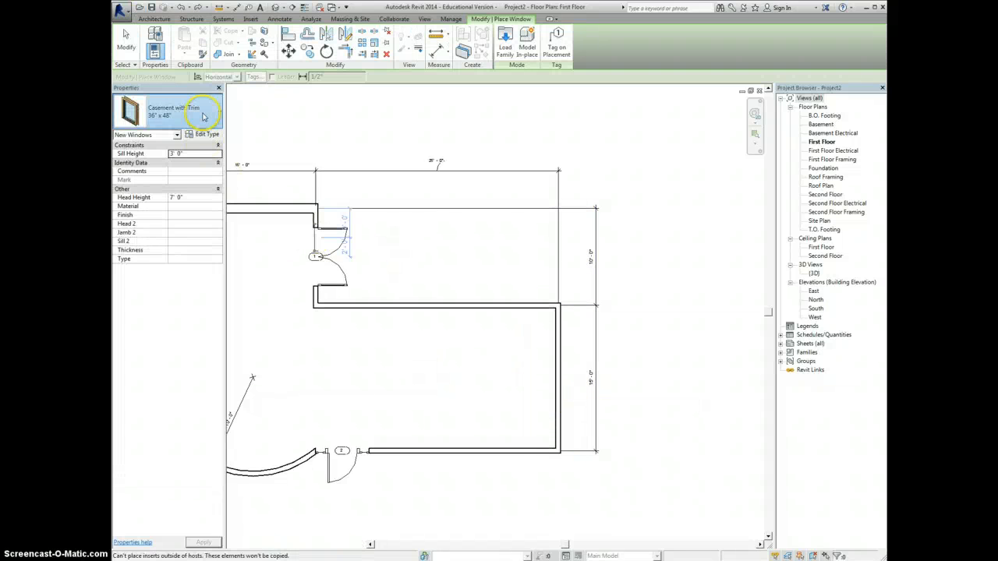
pyautogui.click(172, 113)
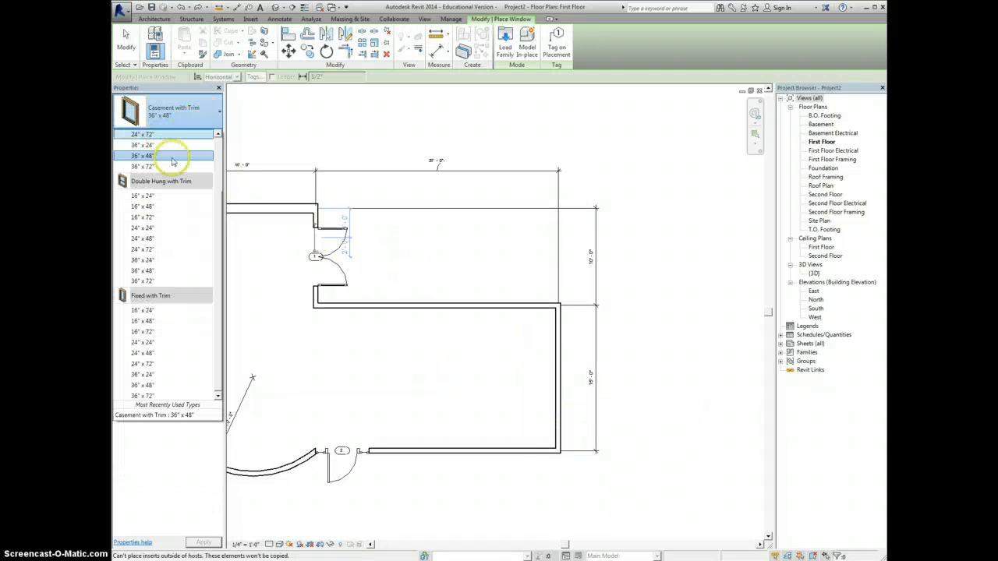
pyautogui.click(165, 396)
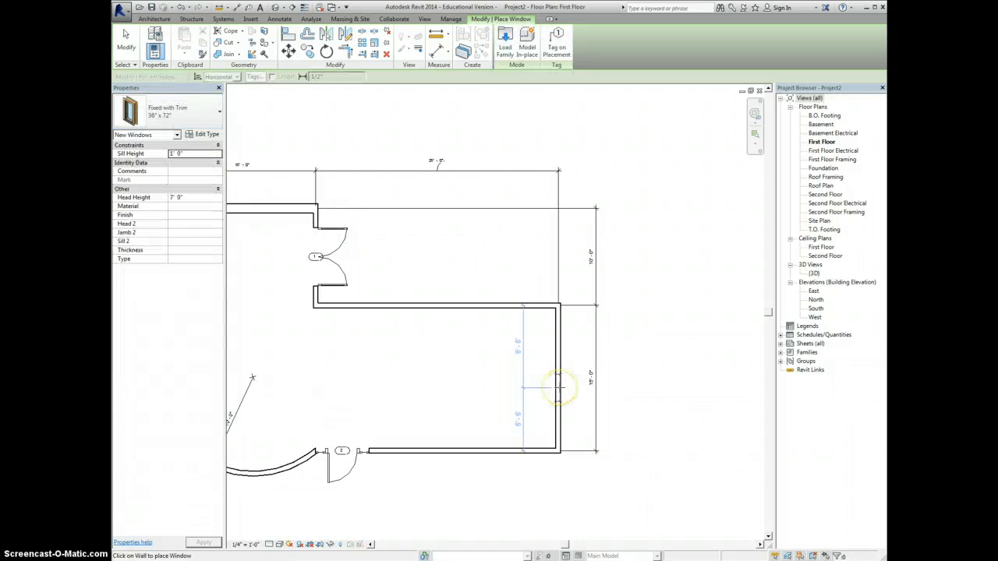
pyautogui.scroll(-1, 569, 388)
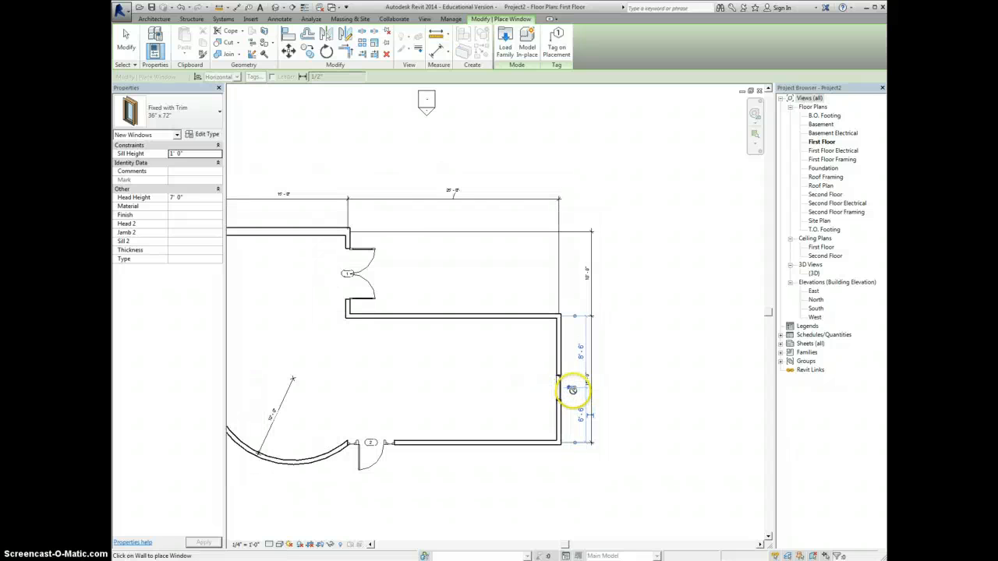
# - Place three more Fixed with Trim 36" x 72" windows in the plan's 15' right wall, two above and one below the existing window
pyautogui.scroll(-3, 568, 388)
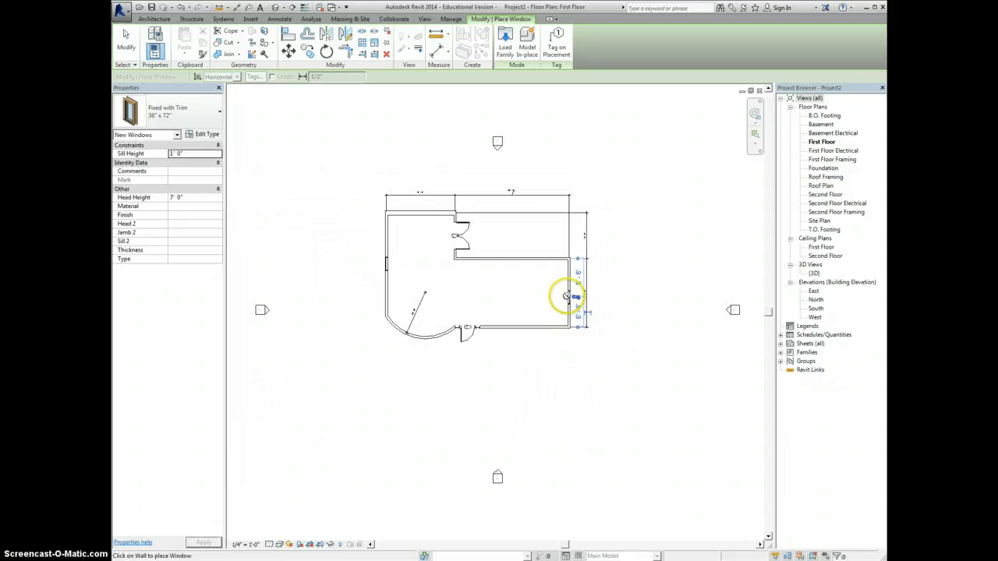
pyautogui.scroll(2, 577, 298)
pyautogui.scroll(1, 576, 298)
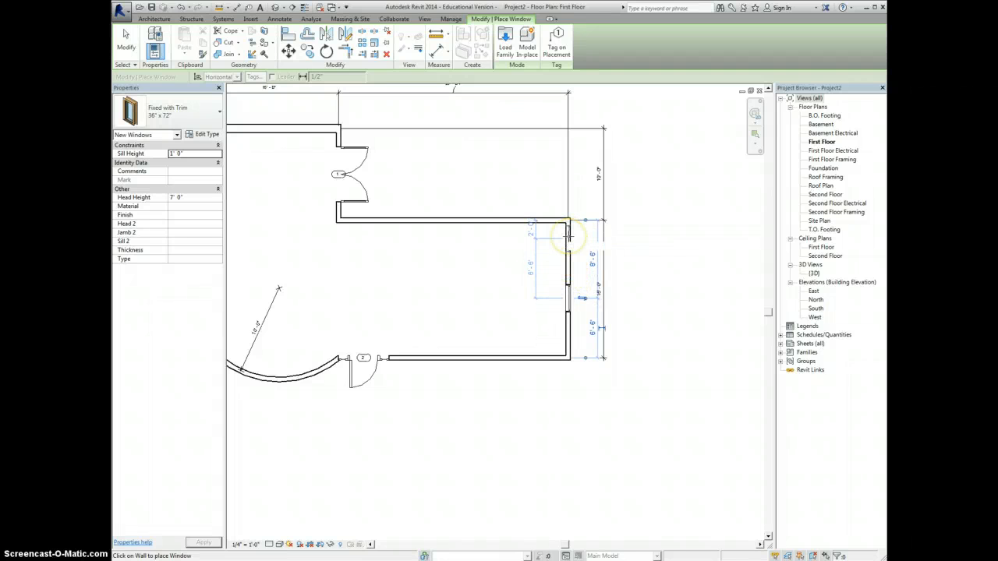
pyautogui.click(570, 258)
pyautogui.click(570, 270)
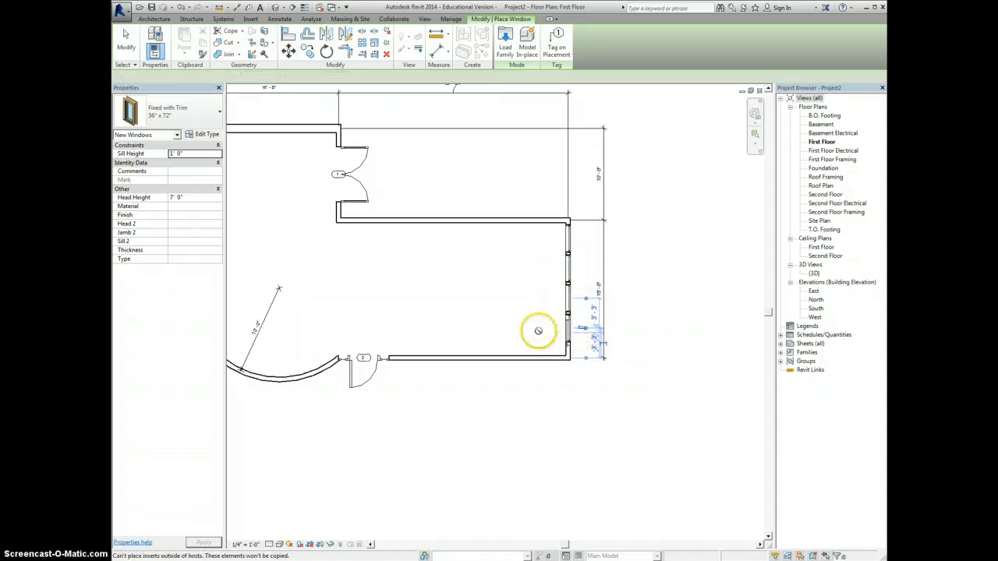
pyautogui.rightClick(523, 321)
pyautogui.click(542, 328)
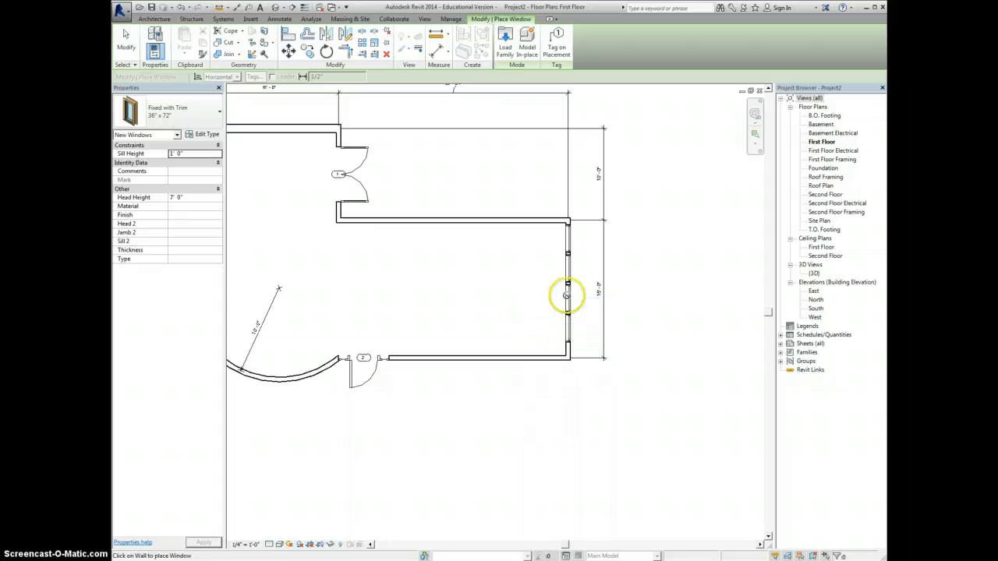
pyautogui.press('Escape')
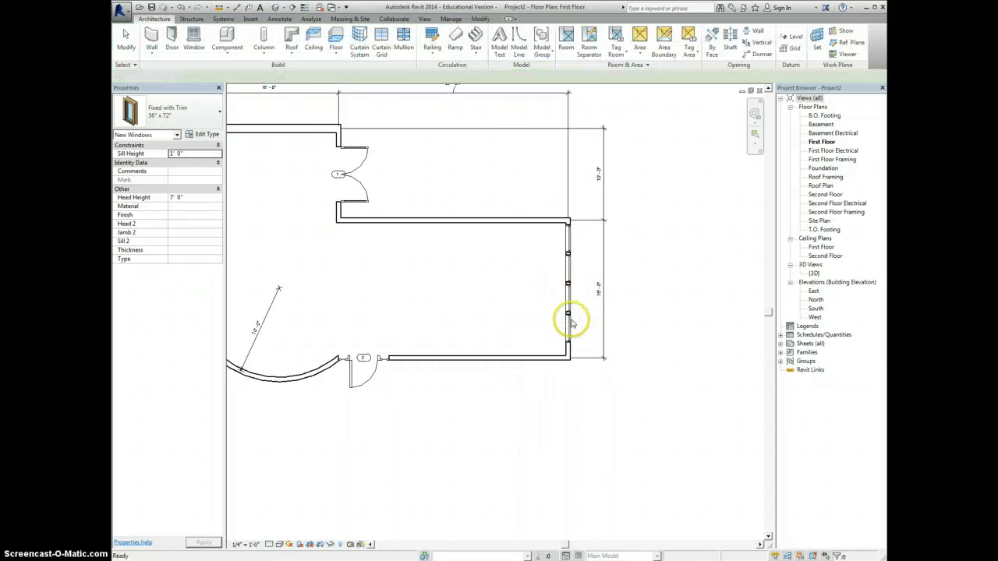
# - Select the right wall's windows together as a group and individually, then clear the selection
pyautogui.click(570, 325)
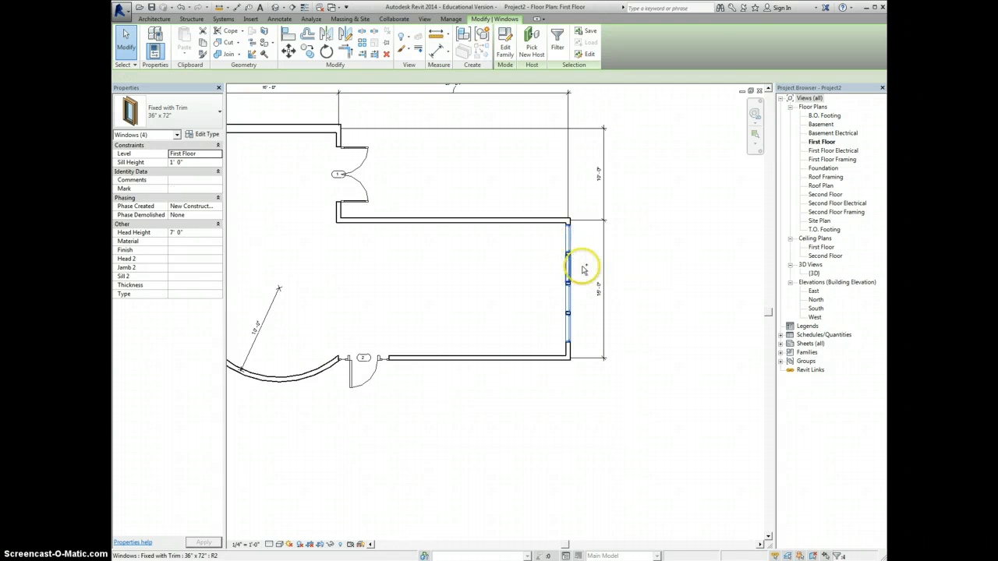
pyautogui.click(580, 312)
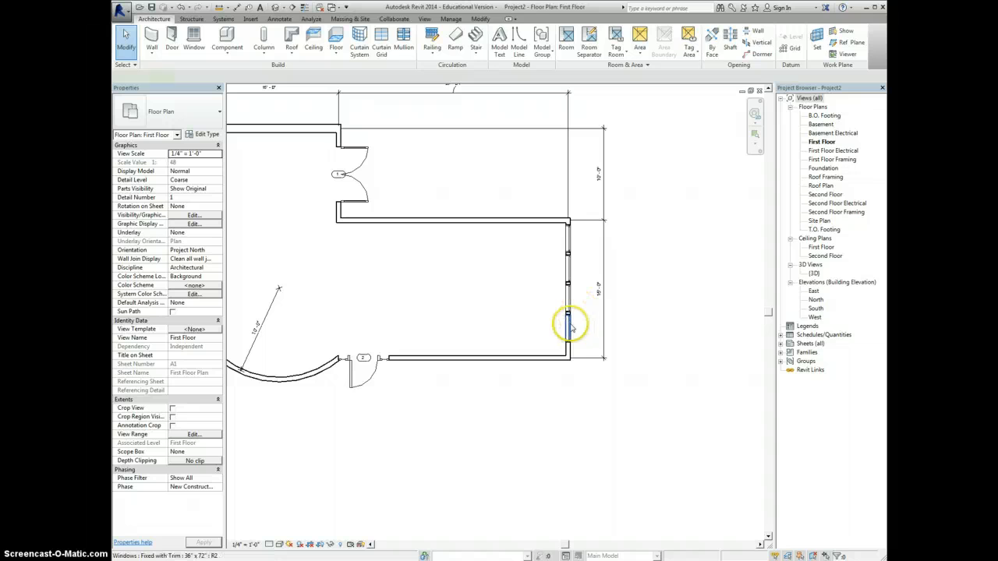
pyautogui.click(570, 326)
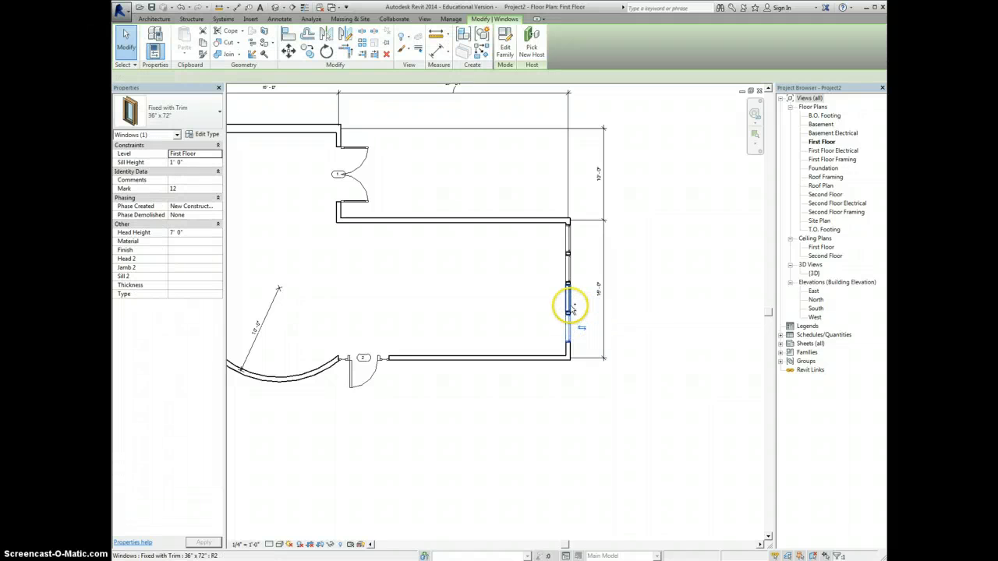
pyautogui.click(575, 265)
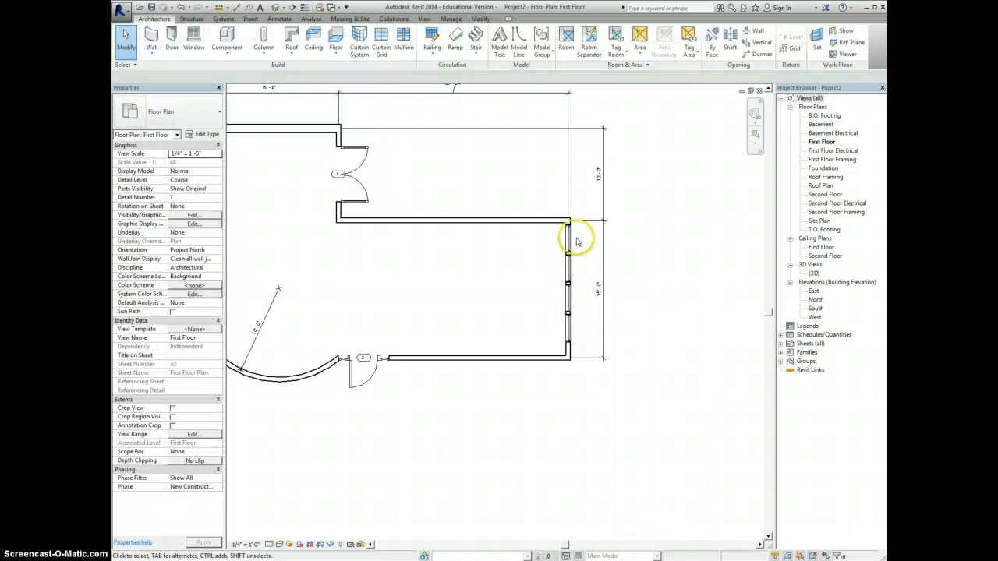
pyautogui.click(568, 250)
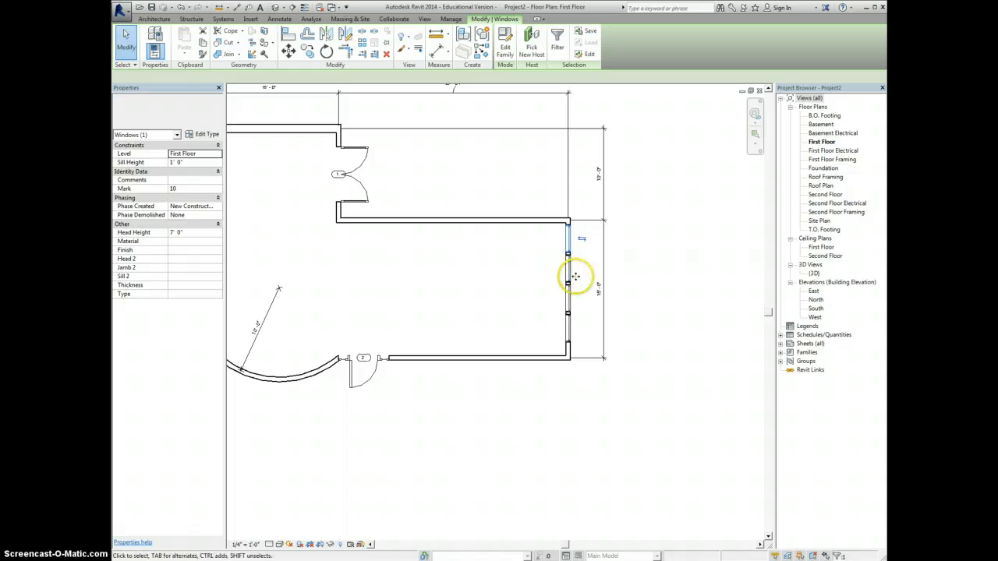
pyautogui.click(570, 329)
pyautogui.click(534, 332)
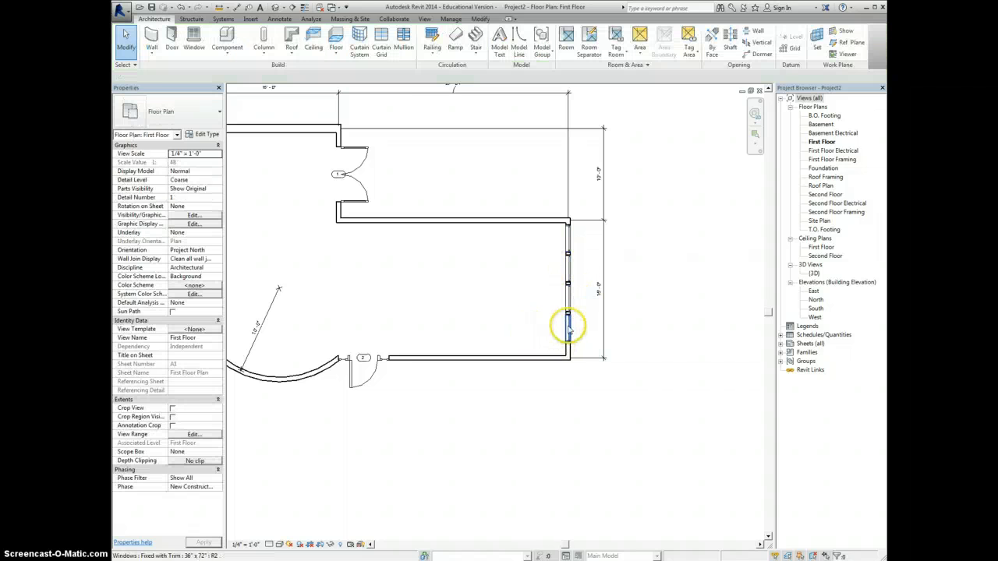
# - Move the right wall's lowest window closer to the lower corner and the window above it to about 4' 3" from its upper neighbour
pyautogui.click(570, 335)
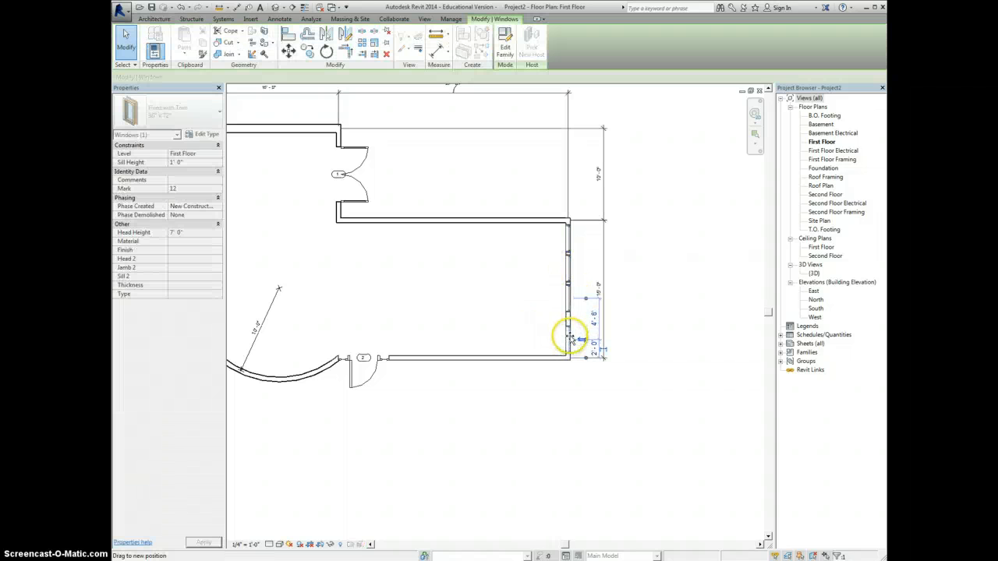
pyautogui.press('Delete')
pyautogui.click(568, 294)
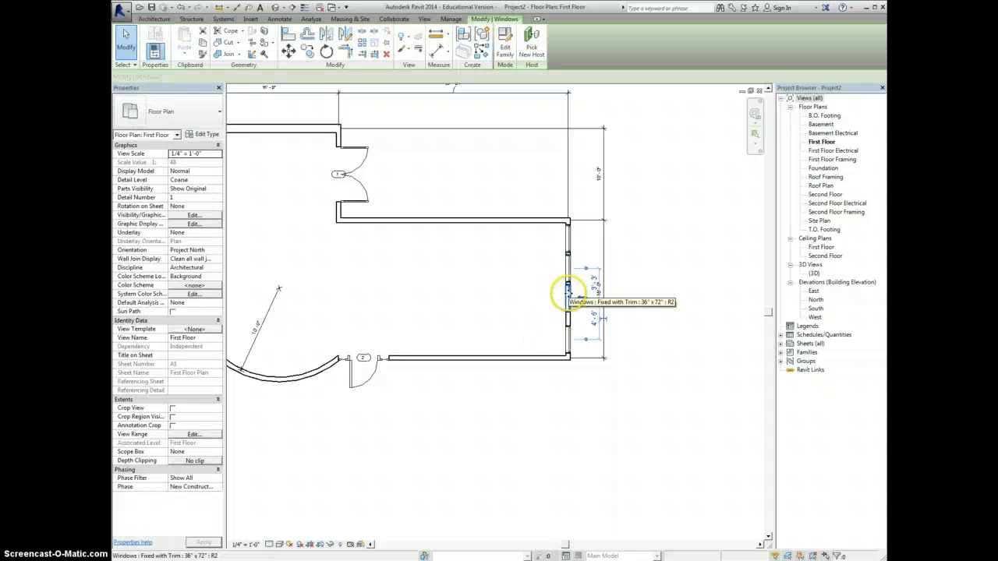
pyautogui.moveTo(569, 295); pyautogui.dragTo(568, 306)
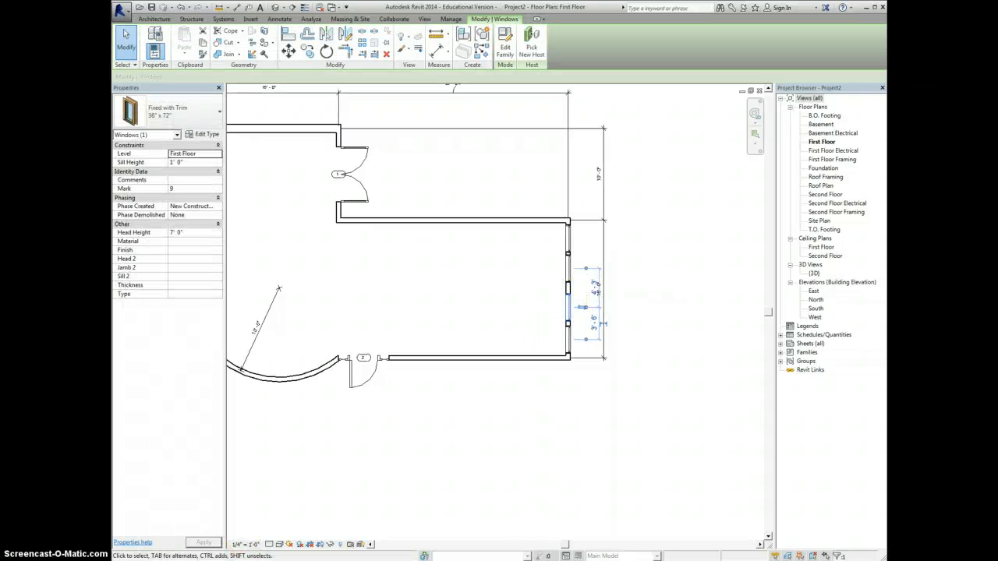
pyautogui.click(530, 253)
# - Add a continuous aligned dimension string through the centres of the right wall's four windows, placed just outside the wall
pyautogui.scroll(2, 533, 224)
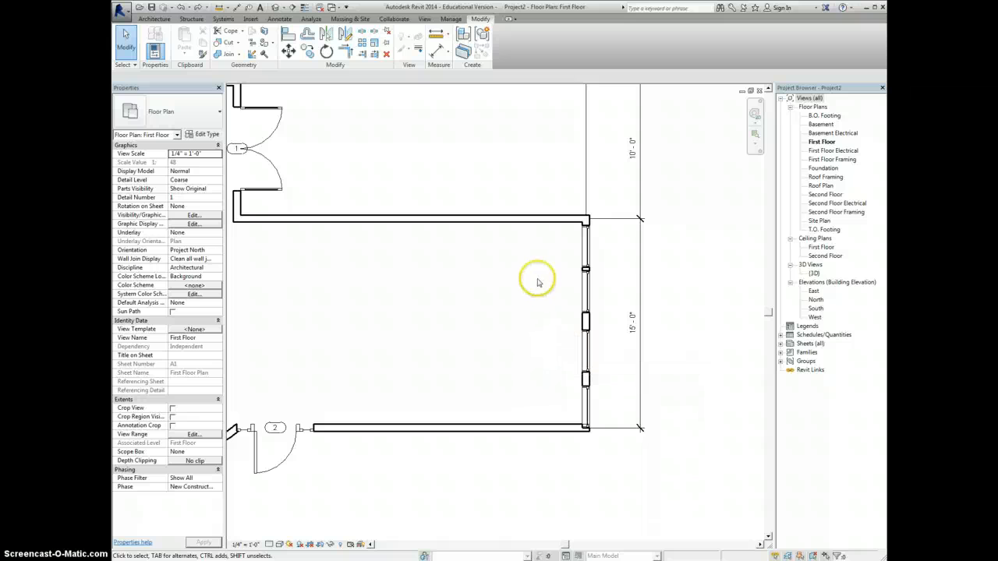
pyautogui.click(437, 51)
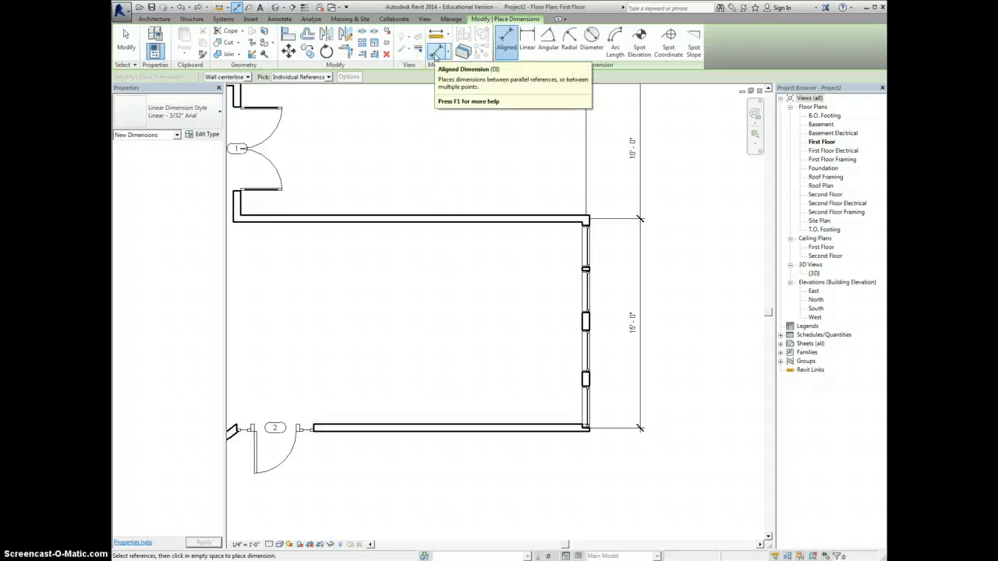
pyautogui.click(587, 245)
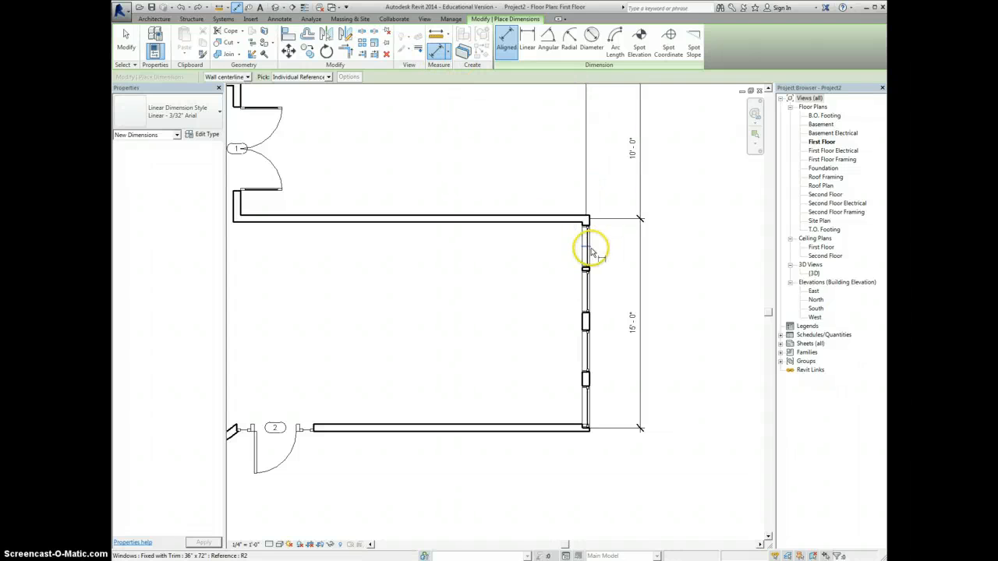
pyautogui.click(590, 293)
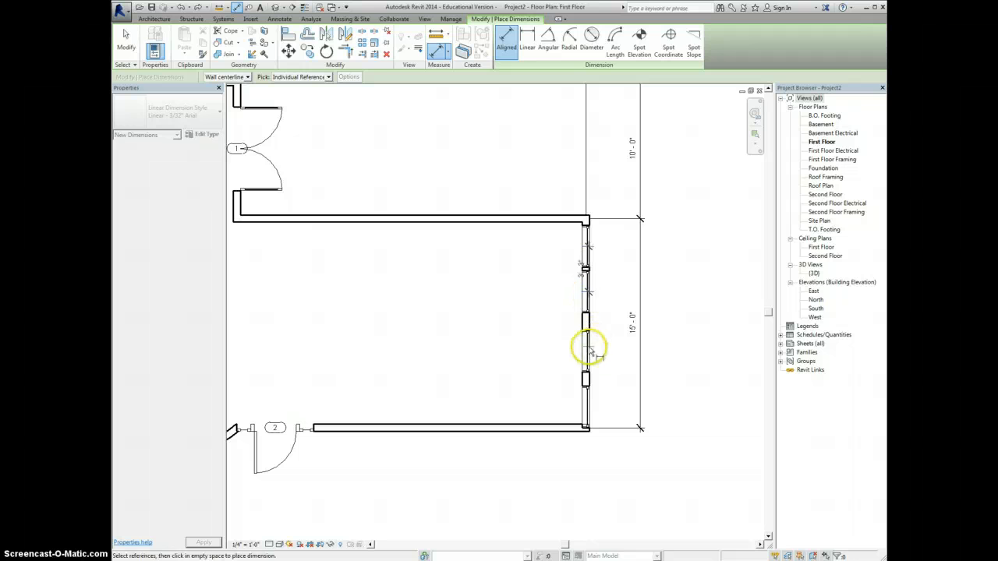
pyautogui.click(587, 351)
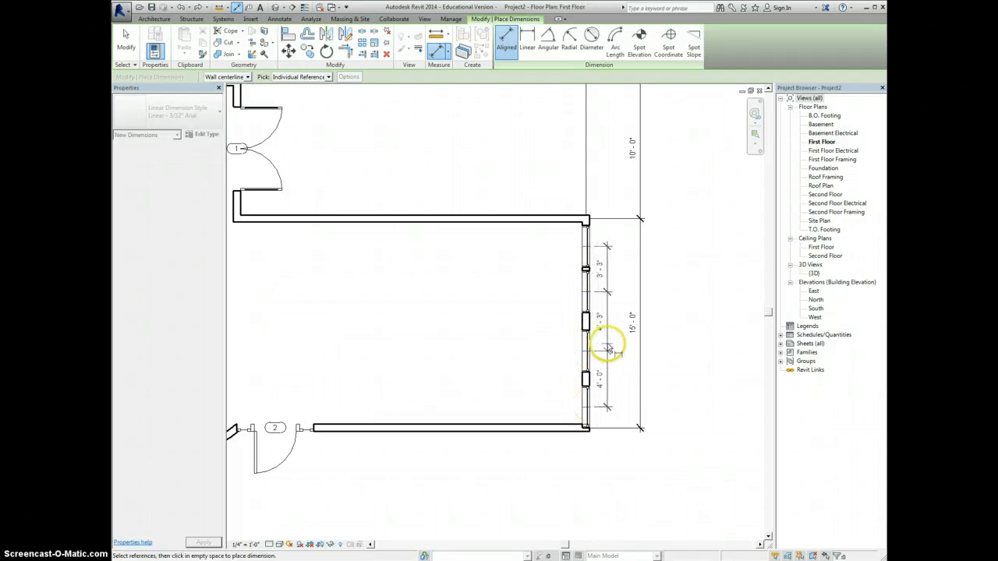
pyautogui.click(616, 337)
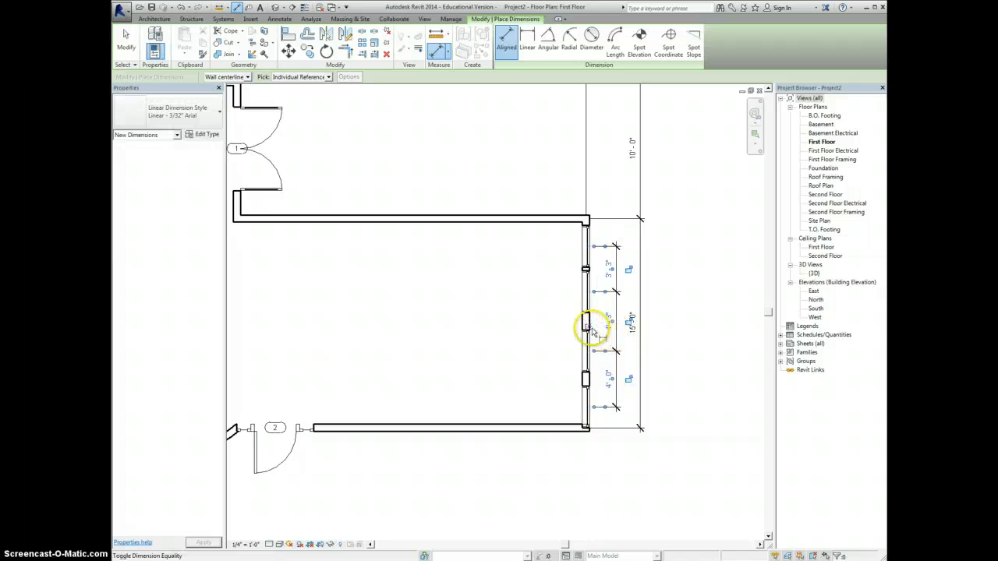
# - Turn on equality for the dimension string so the four right wall windows are equally spaced
pyautogui.scroll(3, 590, 326)
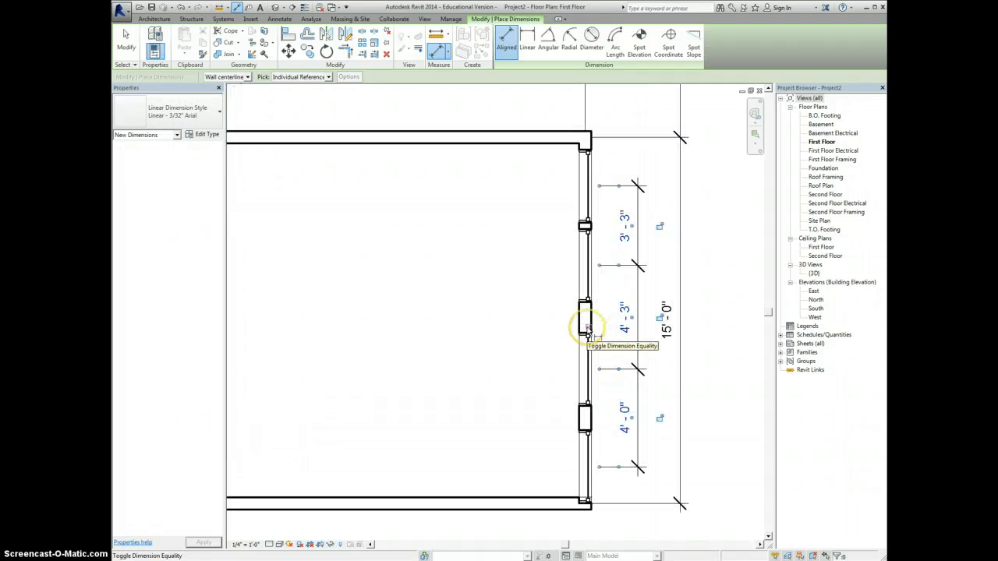
pyautogui.click(590, 327)
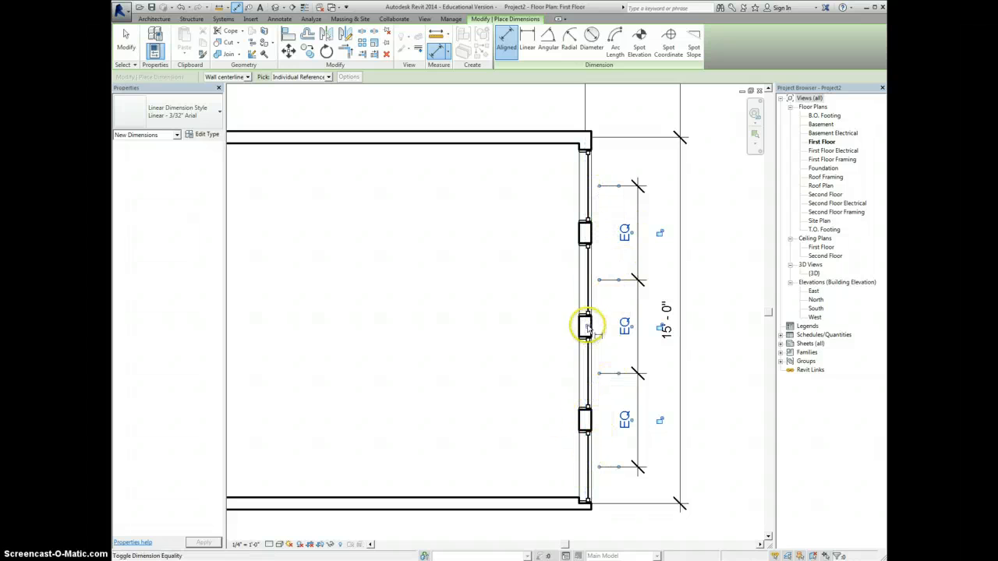
pyautogui.scroll(-2, 464, 288)
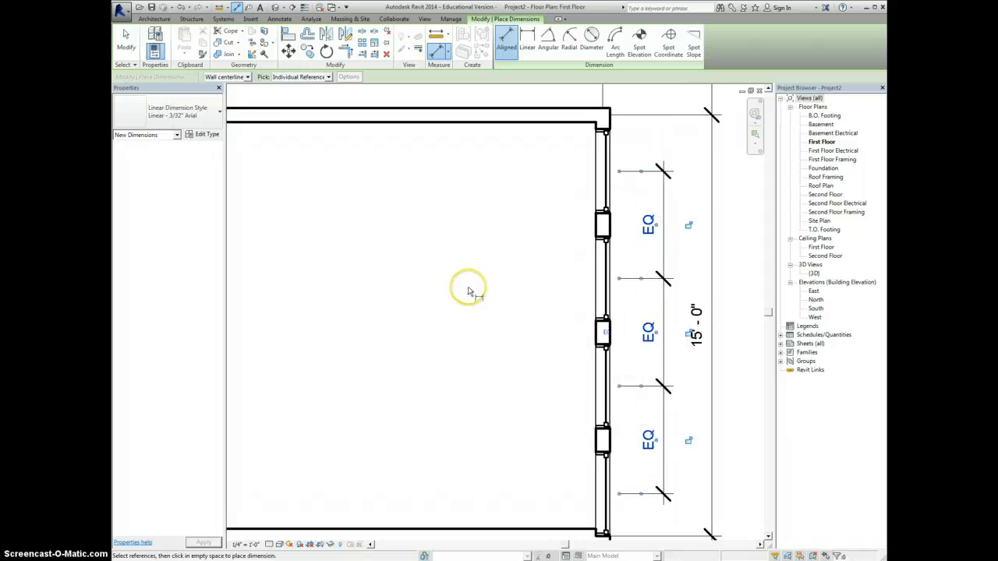
pyautogui.scroll(-1, 467, 292)
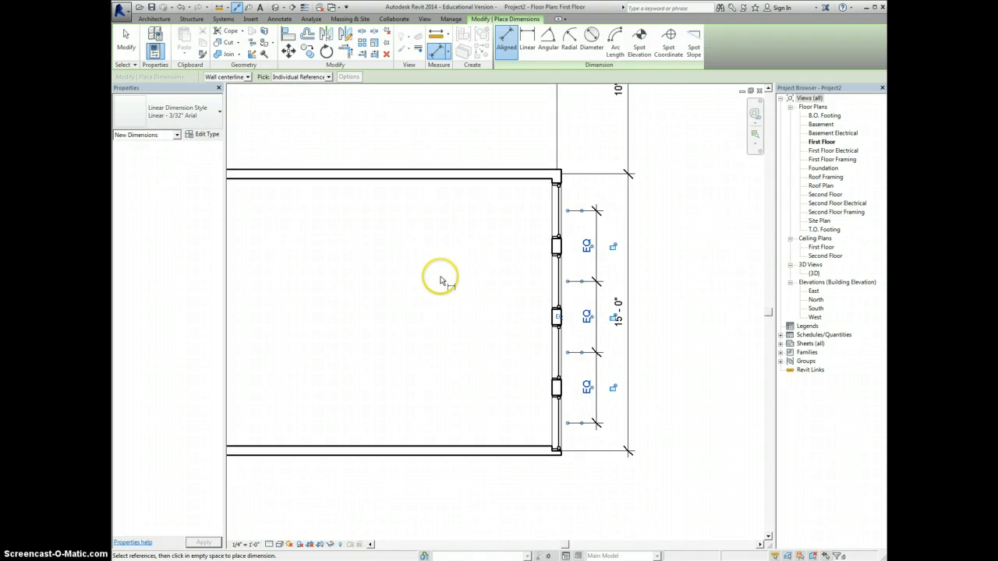
# - Deselect the window dimension string, then undo the equal spacing and the dimension string itself
pyautogui.rightClick(457, 282)
pyautogui.click(458, 283)
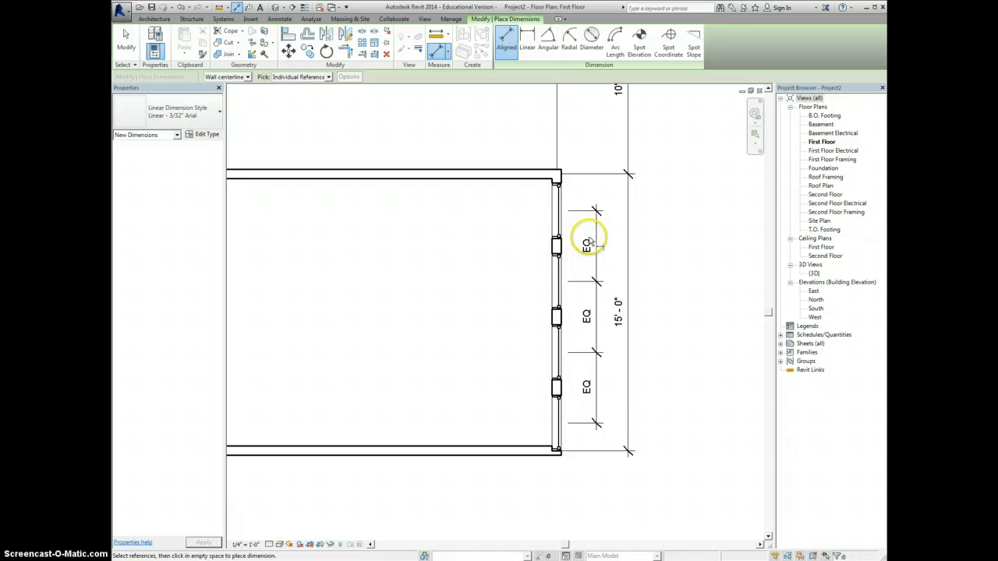
pyautogui.hotkey('ctrl', 'z')
pyautogui.hotkey('ctrl', 'z')
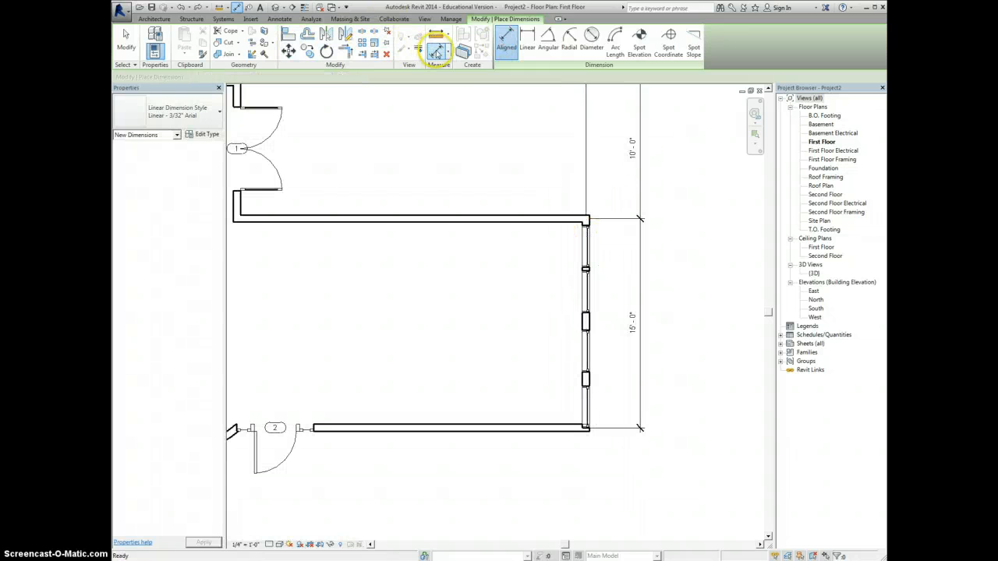
# - Add an aligned dimension string from the lower wall's centreline through all four right wall windows to the upper wall's centreline
pyautogui.click(573, 434)
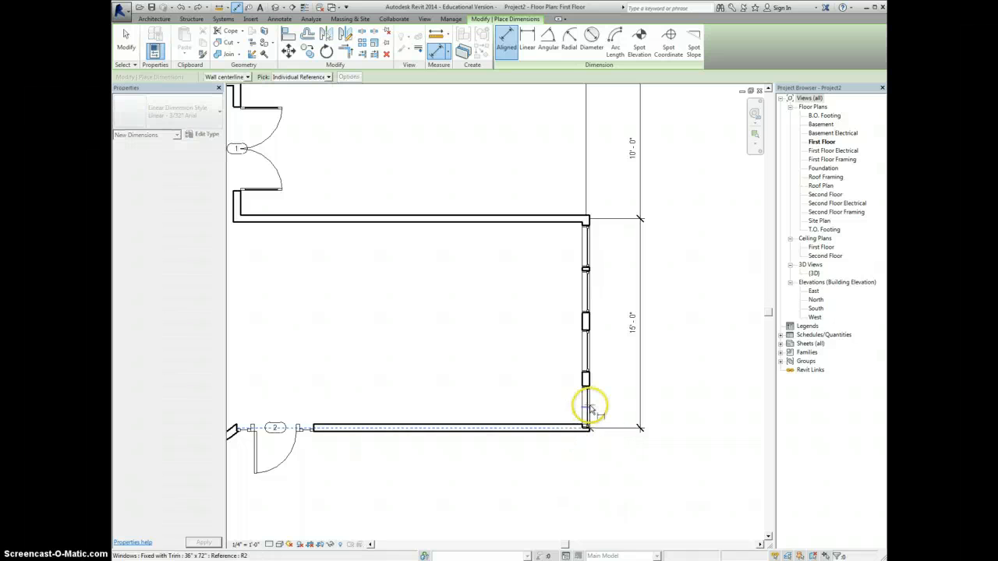
pyautogui.click(588, 352)
pyautogui.click(588, 294)
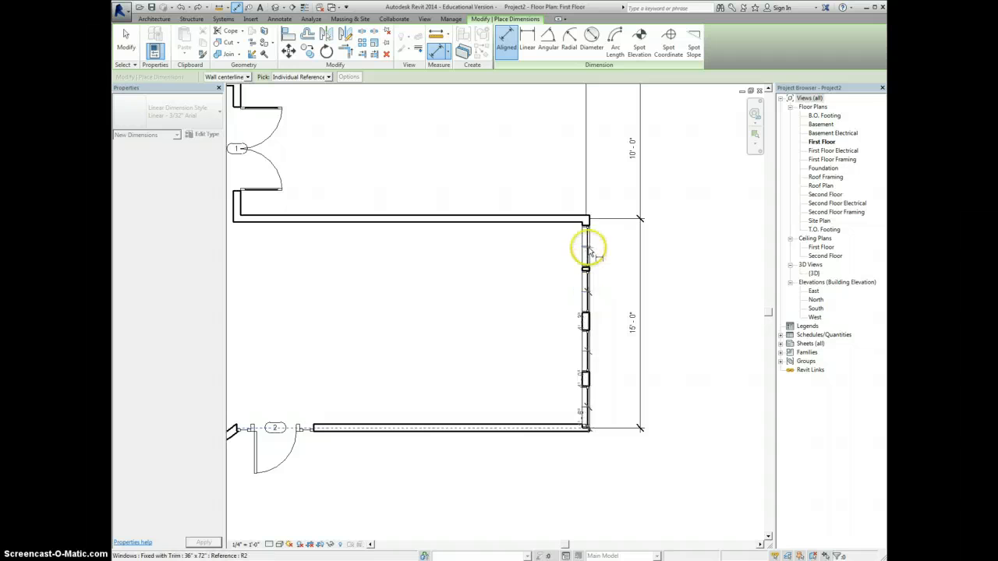
pyautogui.click(577, 222)
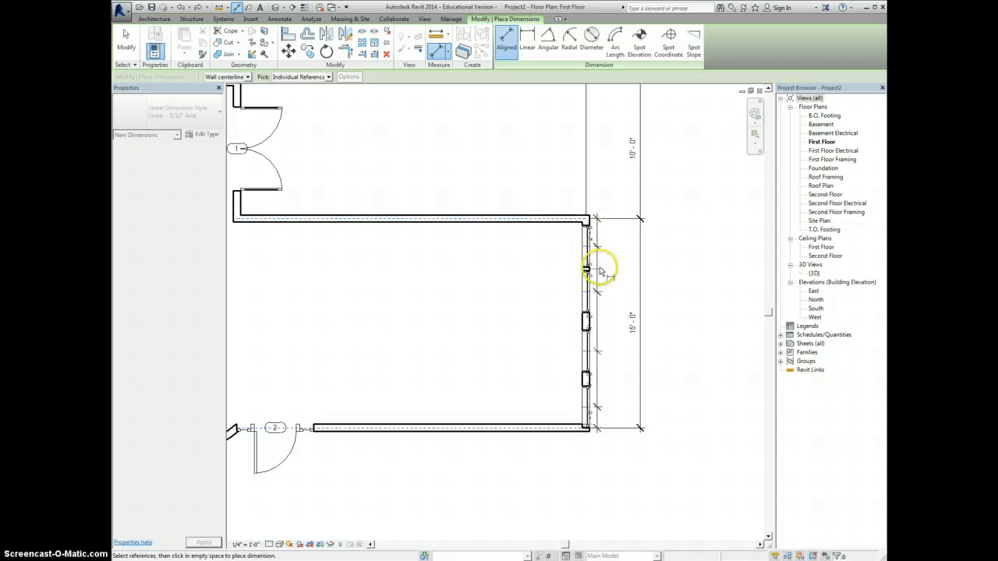
pyautogui.click(620, 291)
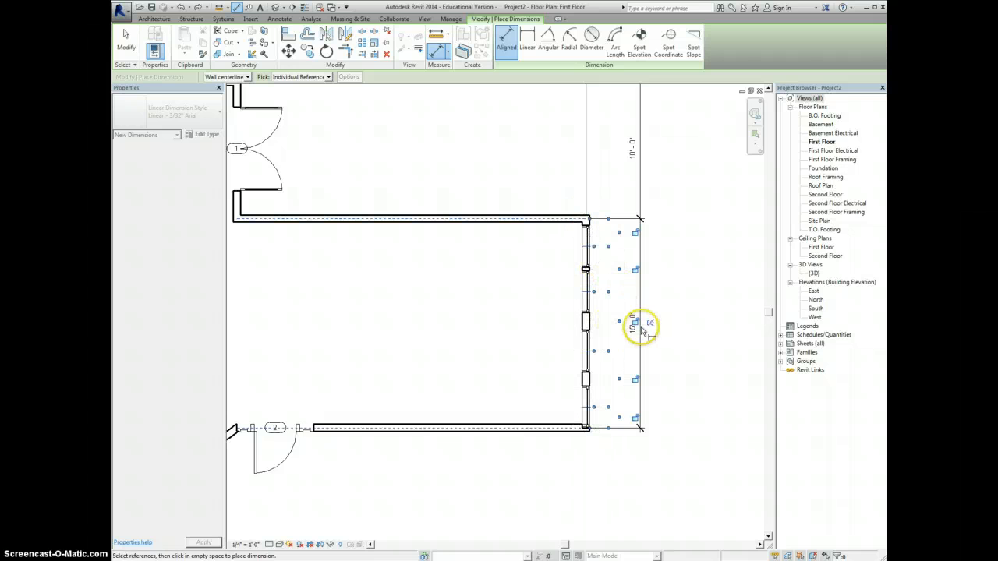
# - Try to make all segments of the wall-to-wall dimension string equal, then cancel the change and leave the Aligned Dimension command
pyautogui.click(652, 327)
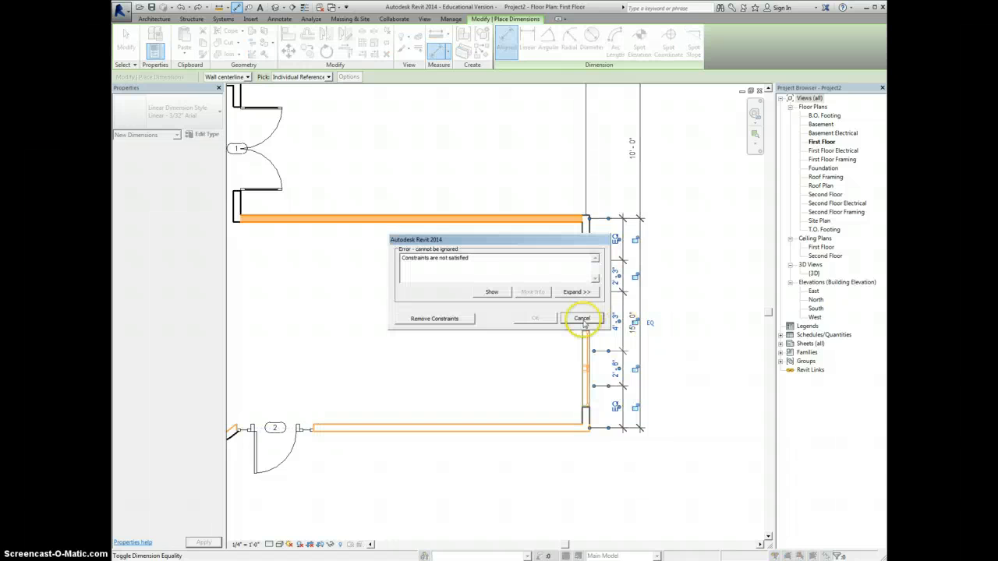
pyautogui.click(579, 319)
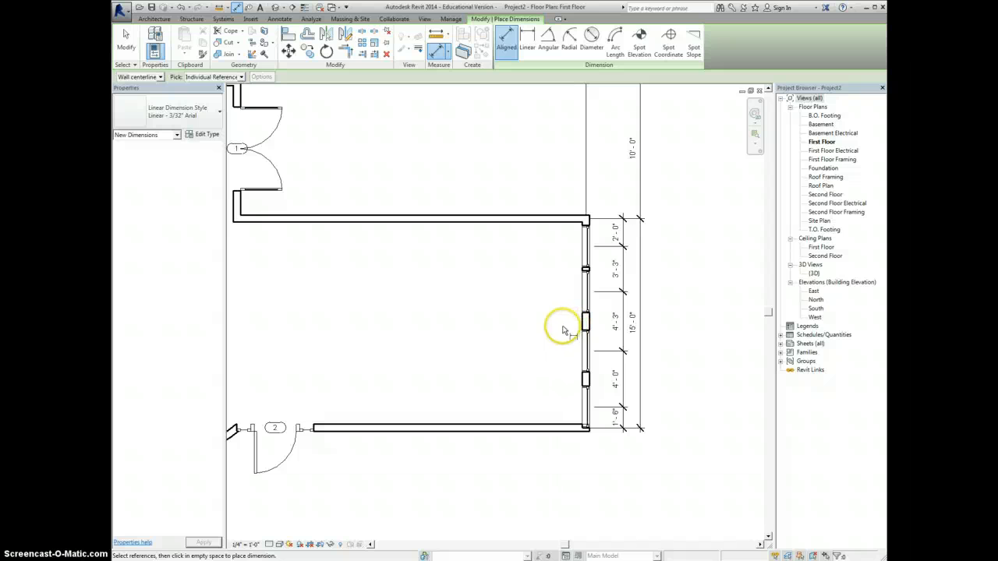
pyautogui.rightClick(662, 308)
pyautogui.click(684, 329)
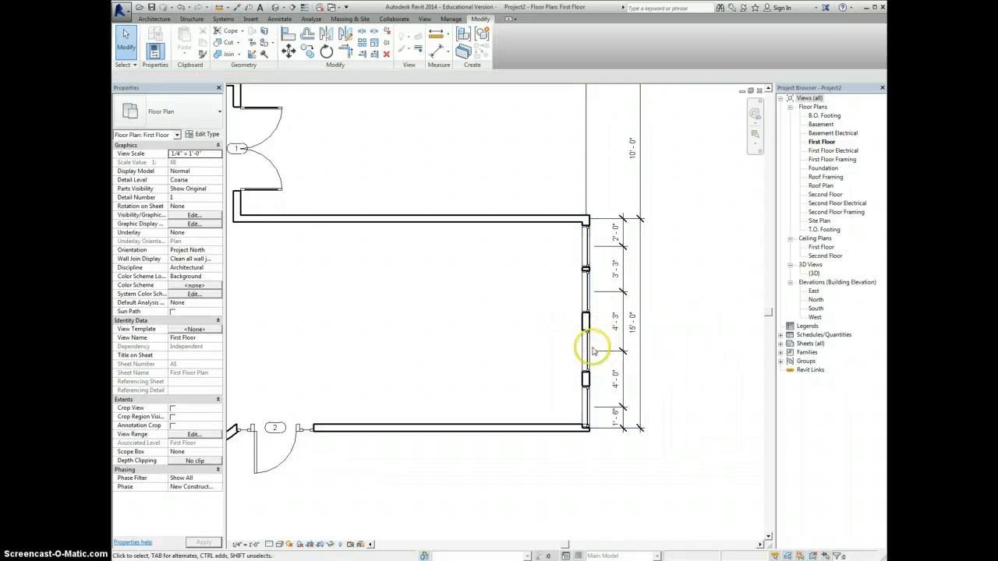
# - Try again to equalize the wall-to-wall dimension string beside the right wall, then cancel the change and remove the string
pyautogui.click(615, 329)
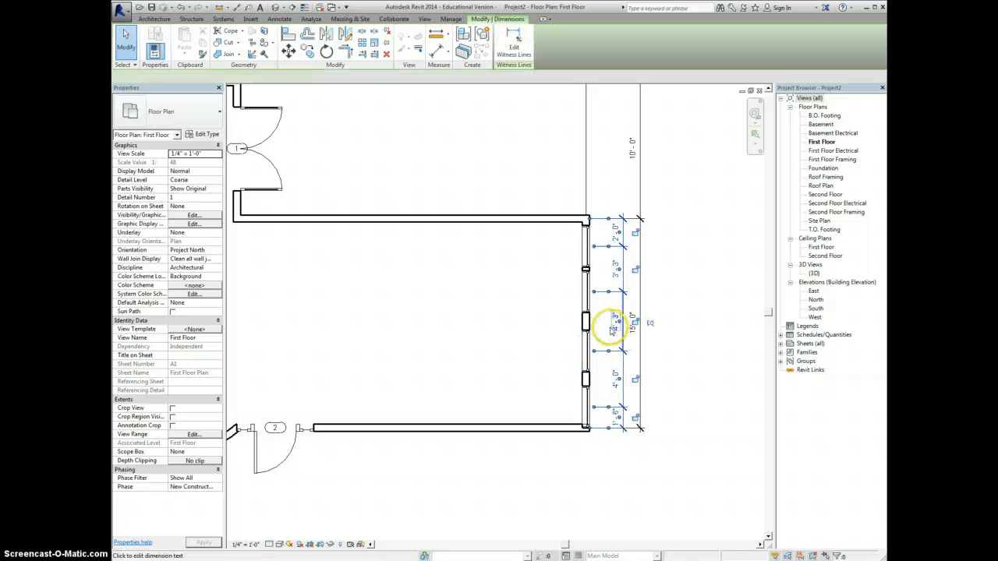
pyautogui.click(651, 322)
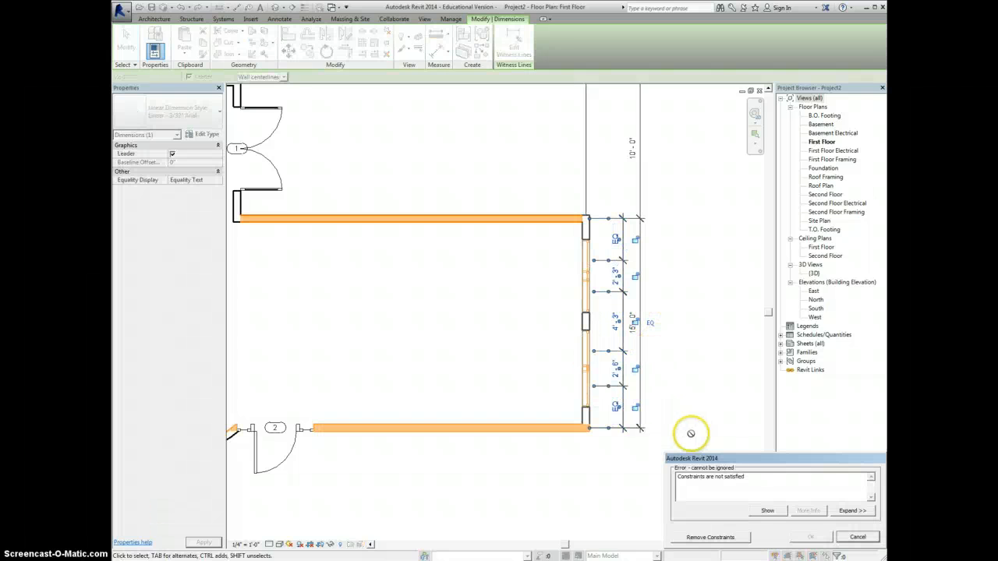
pyautogui.click(857, 538)
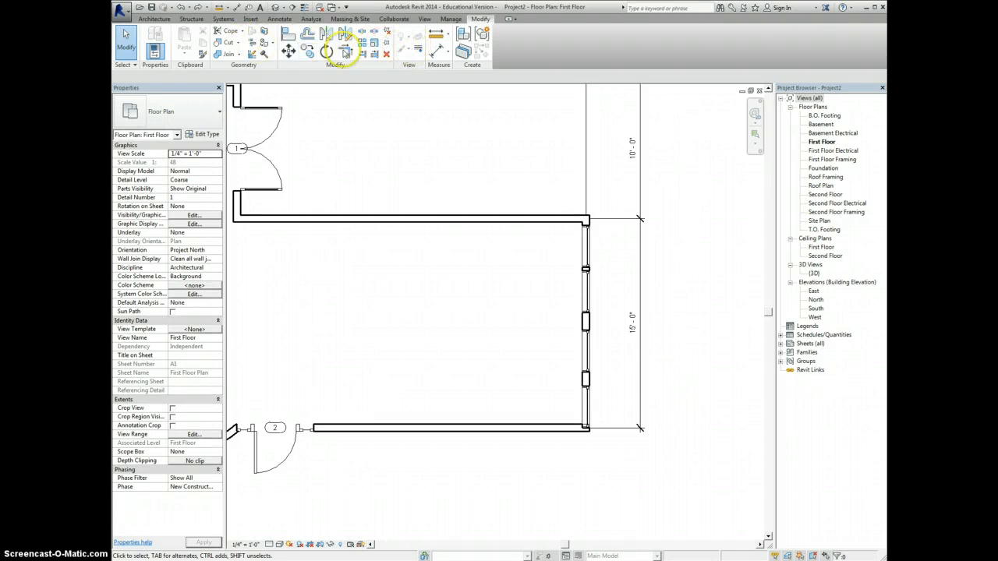
# - Add an aligned dimension string through the centres of only the four right wall windows, placed between the wall and its overall dimension
pyautogui.click(437, 51)
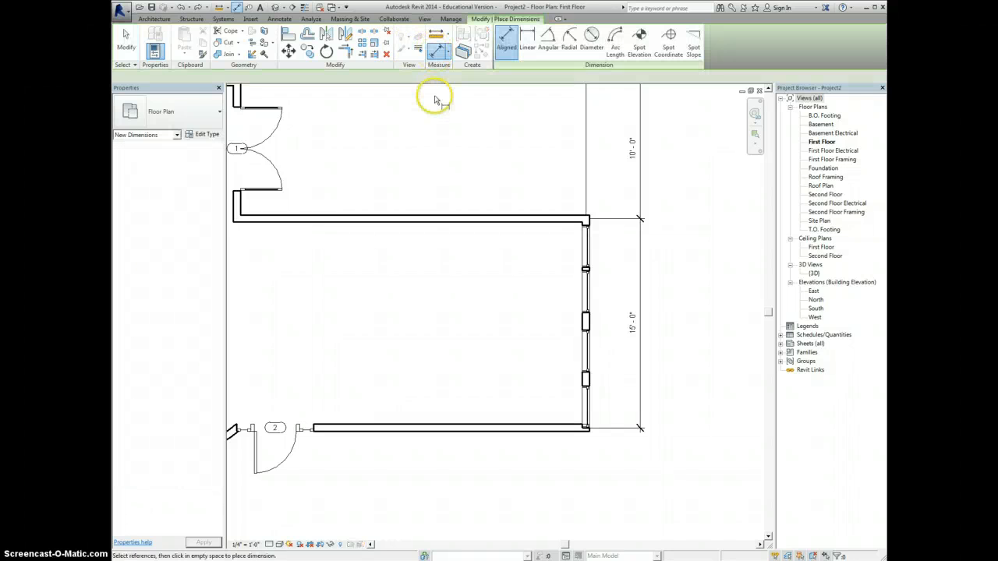
pyautogui.click(590, 409)
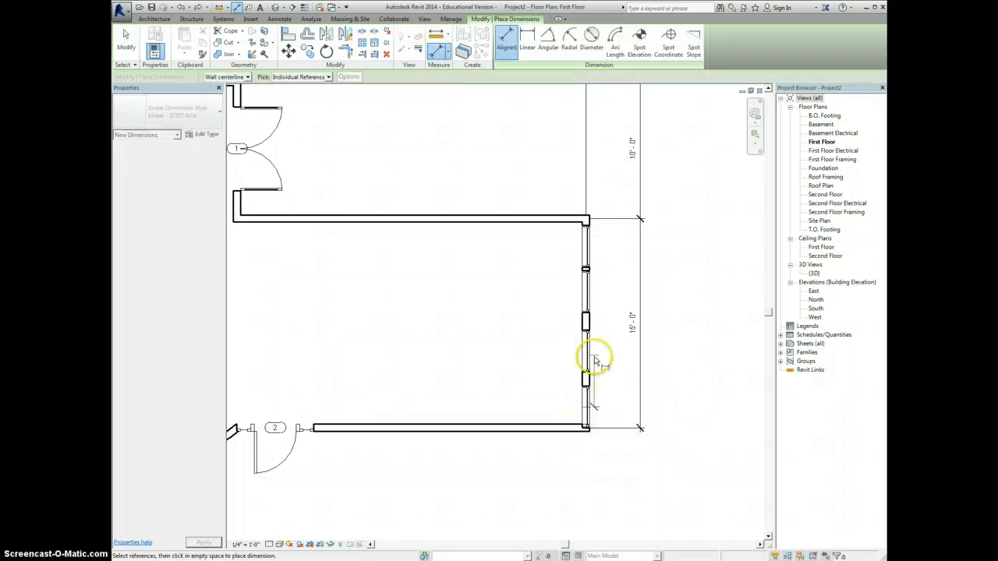
pyautogui.click(590, 352)
pyautogui.click(591, 294)
pyautogui.click(585, 243)
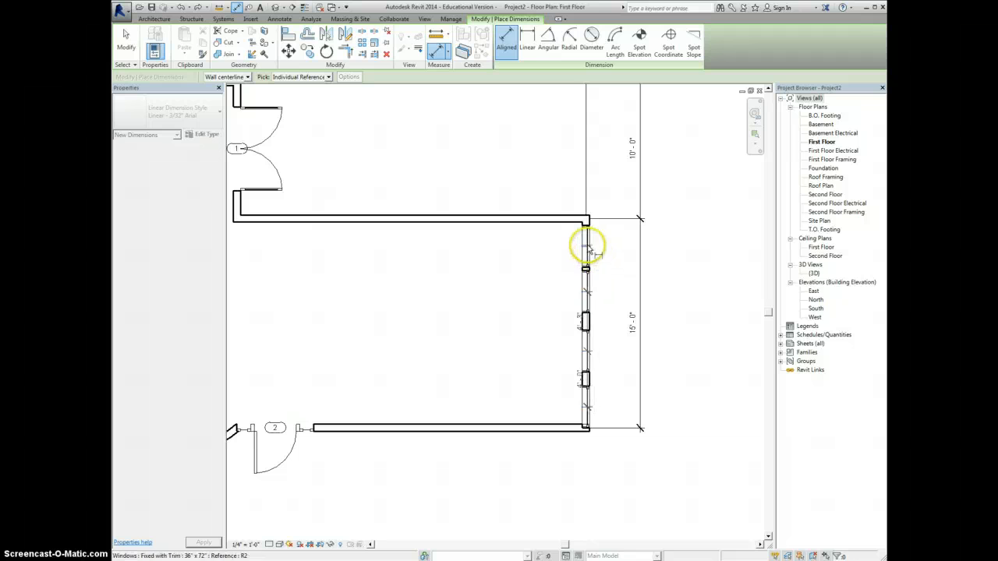
pyautogui.click(619, 286)
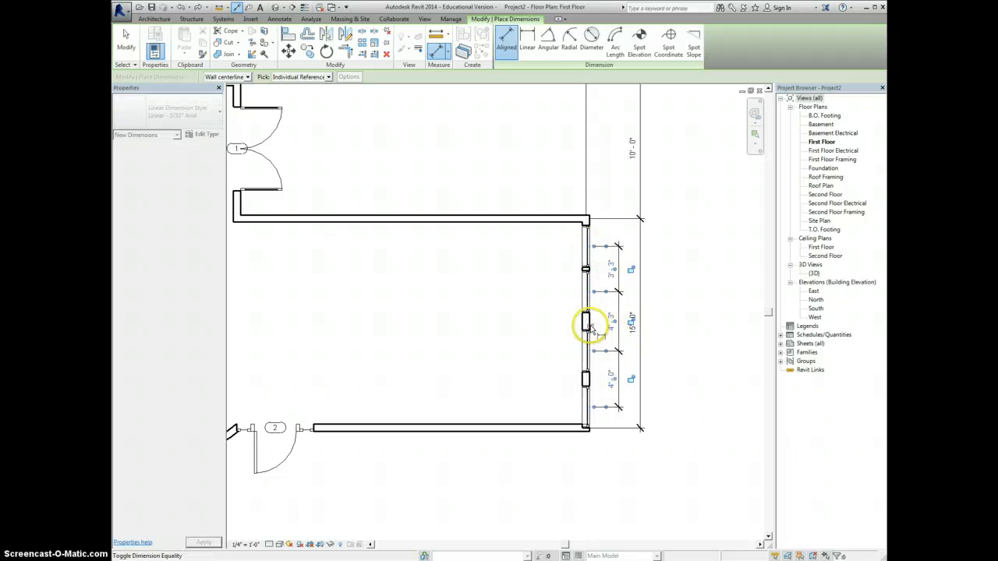
# - Make the segments of the four-window dimension string equal and leave the Aligned Dimension command
pyautogui.click(619, 324)
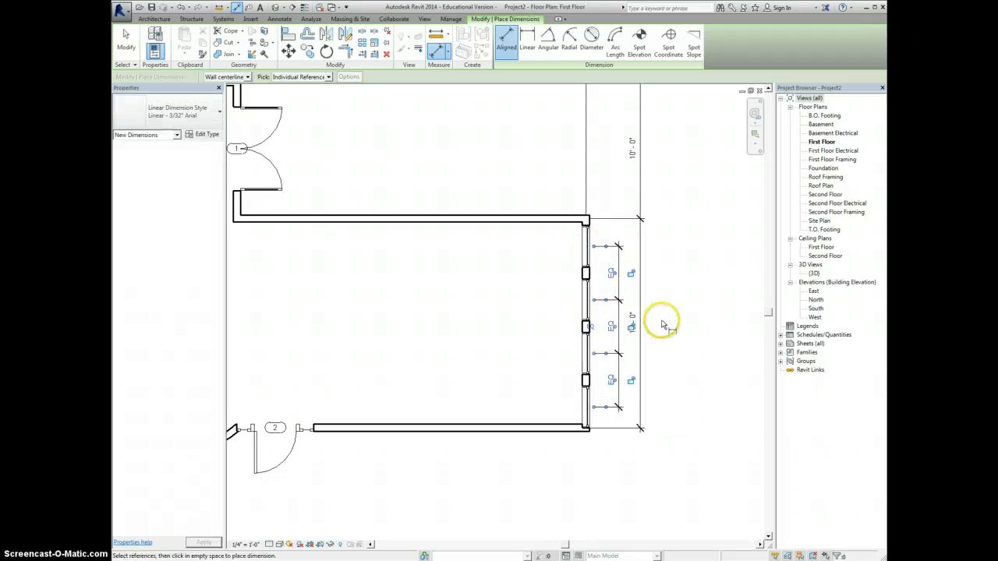
pyautogui.rightClick(664, 320)
pyautogui.click(674, 326)
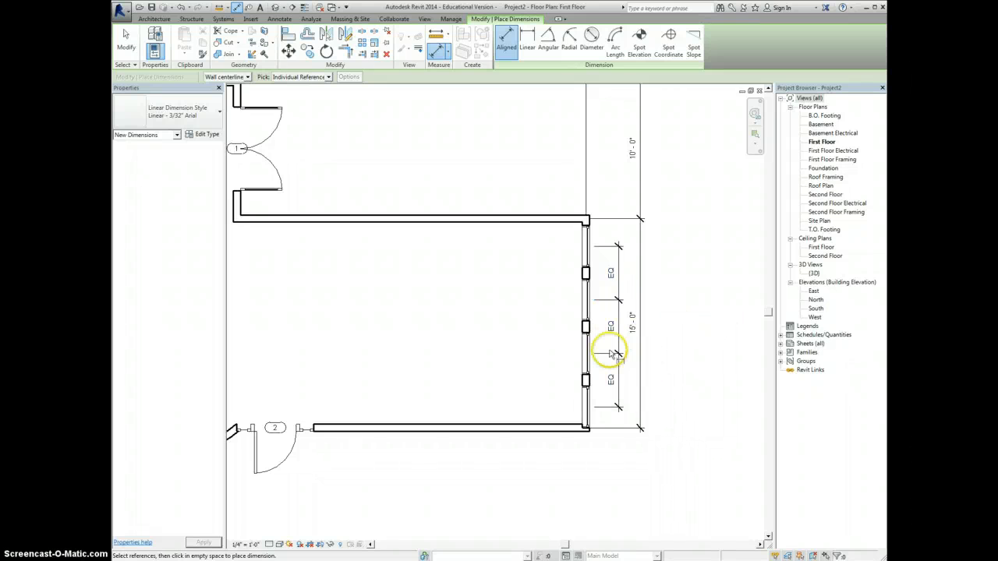
pyautogui.rightClick(679, 316)
pyautogui.click(682, 322)
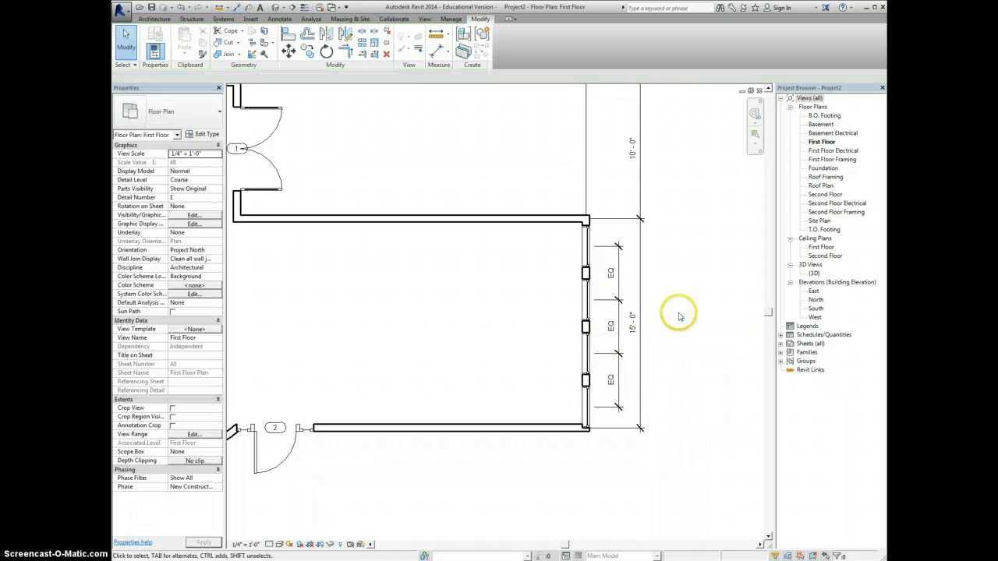
# - Examine the whole first floor plan with its doors, windows and dimensions
pyautogui.middleClick(677, 313)
pyautogui.middleClick(678, 314)
pyautogui.scroll(-1, 458, 262)
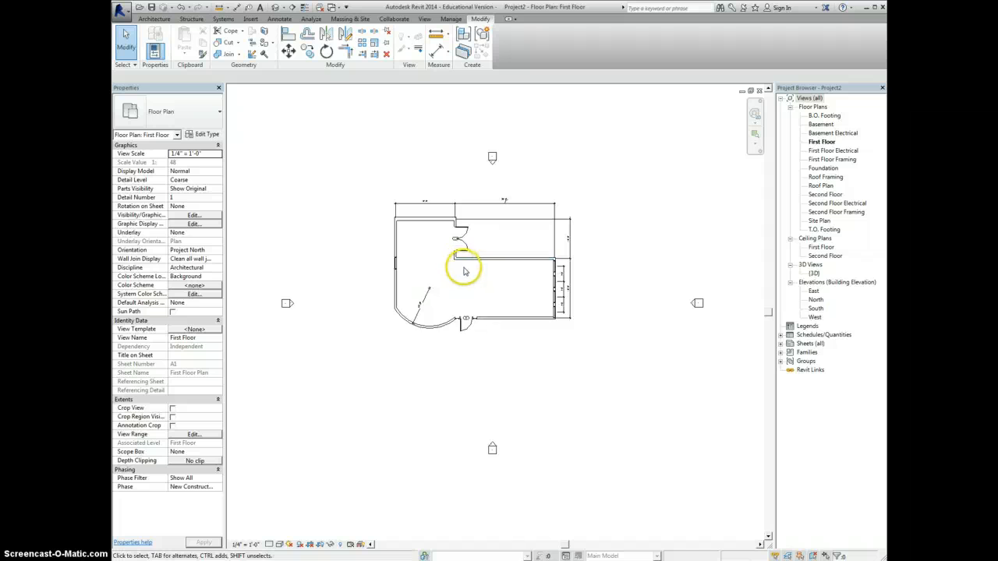
pyautogui.scroll(3, 464, 269)
pyautogui.scroll(1, 464, 272)
pyautogui.scroll(1, 468, 269)
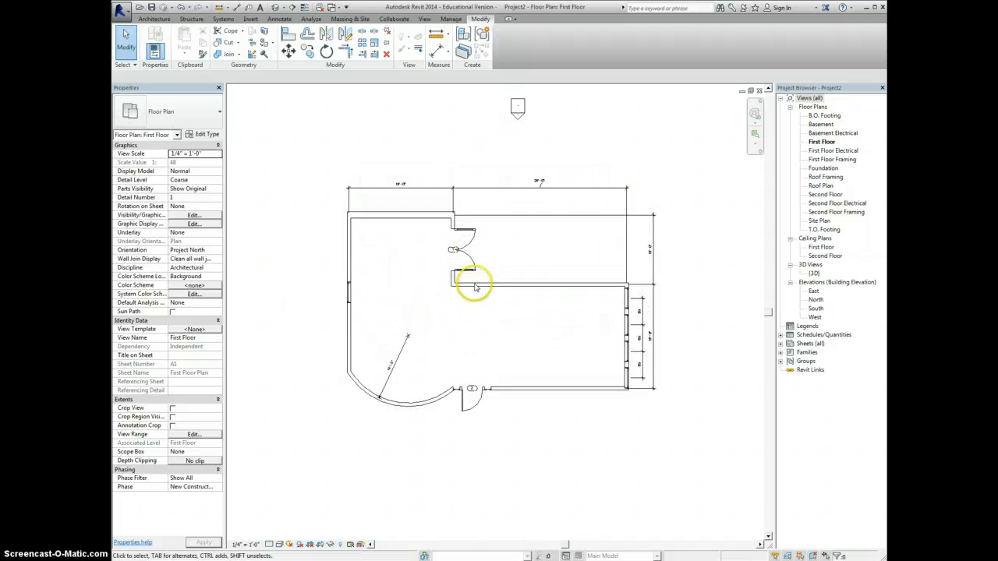
pyautogui.scroll(1, 476, 287)
pyautogui.scroll(1, 476, 287)
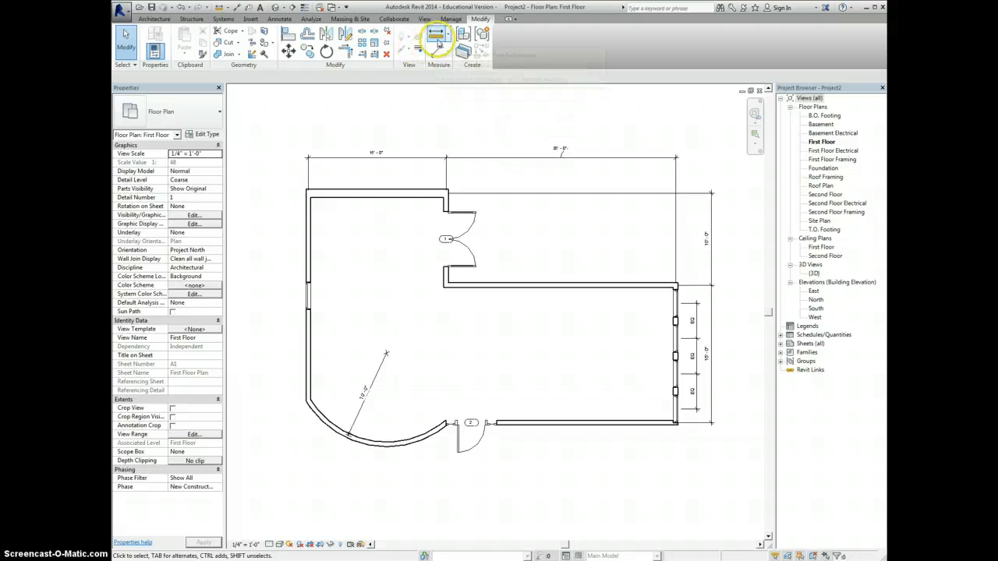
# - Select door 2 in the lower wall to check its type, then deselect it
pyautogui.click(476, 21)
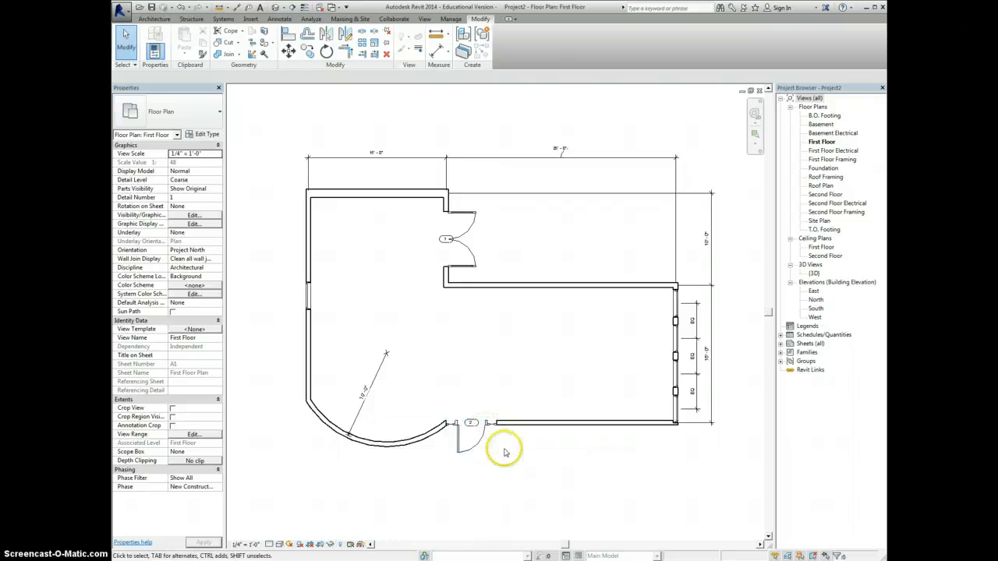
pyautogui.click(470, 448)
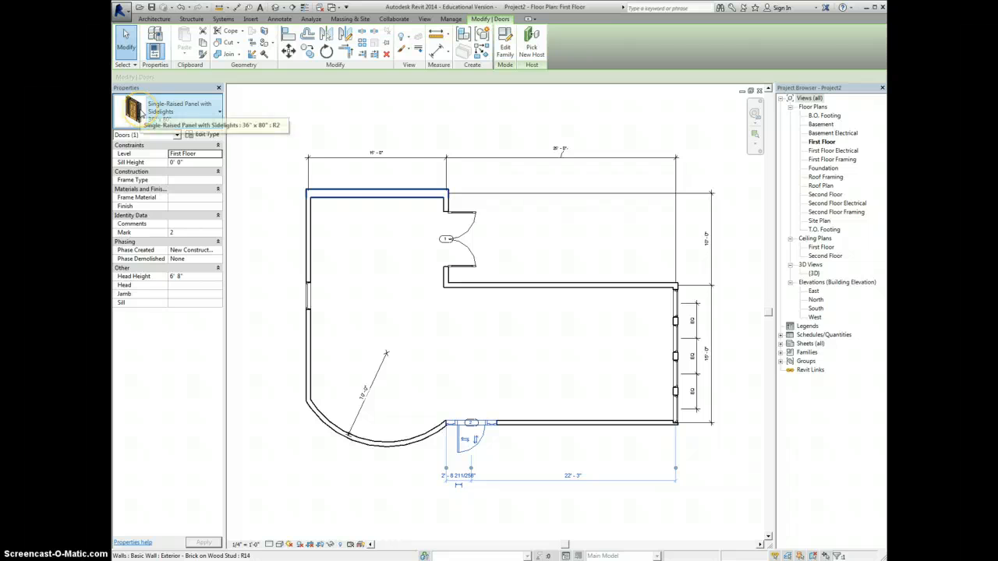
pyautogui.click(251, 100)
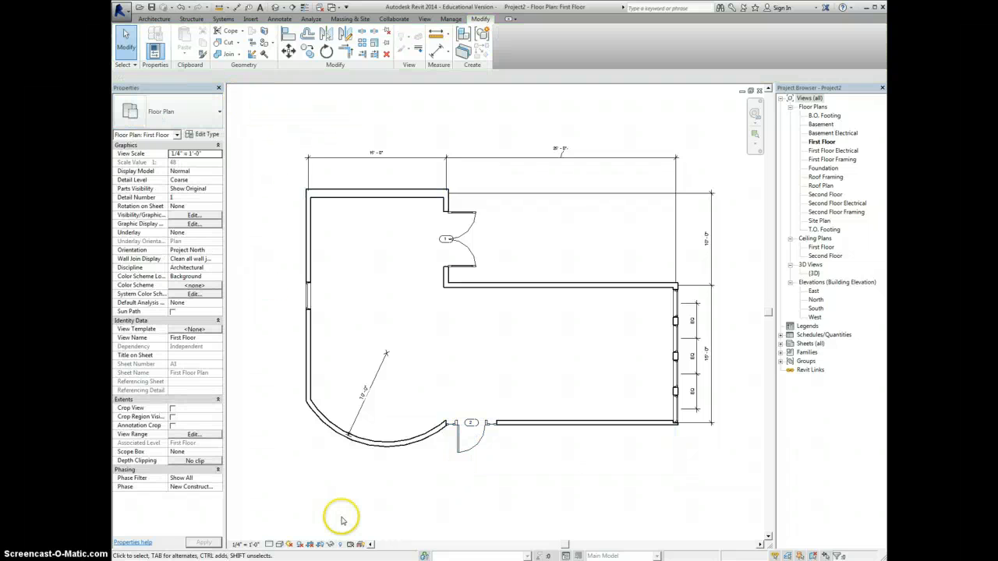